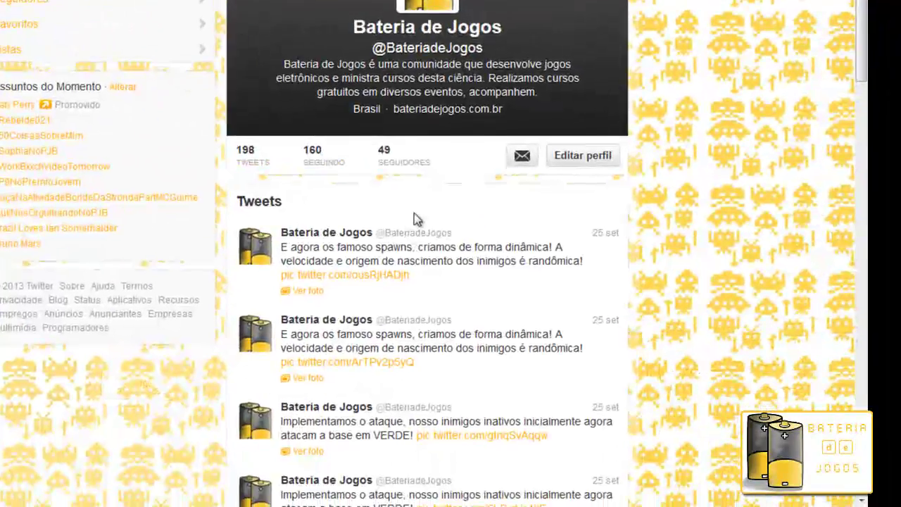
Expand the photo of the newest Bateria de Jogos tweet about random enemy spawns and examine it
scroll(414, 217, down, 3)
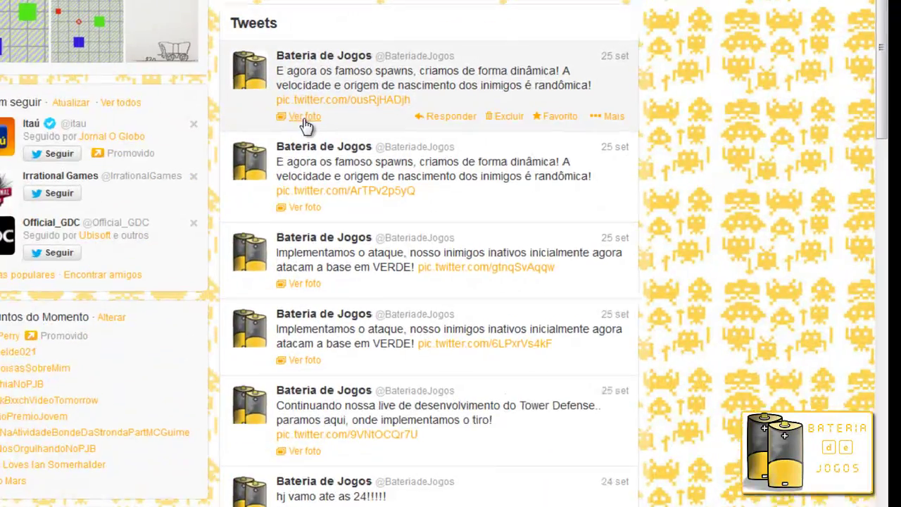
click(308, 115)
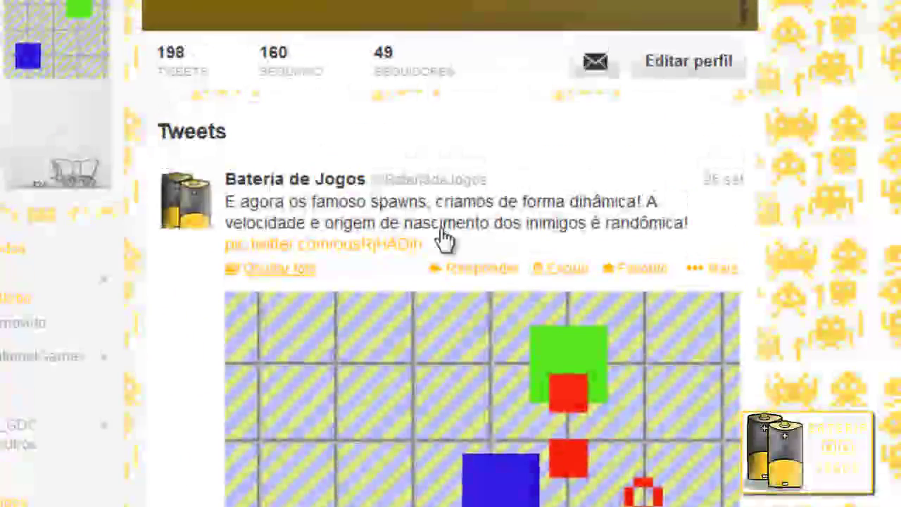
scroll(456, 392, down, 5)
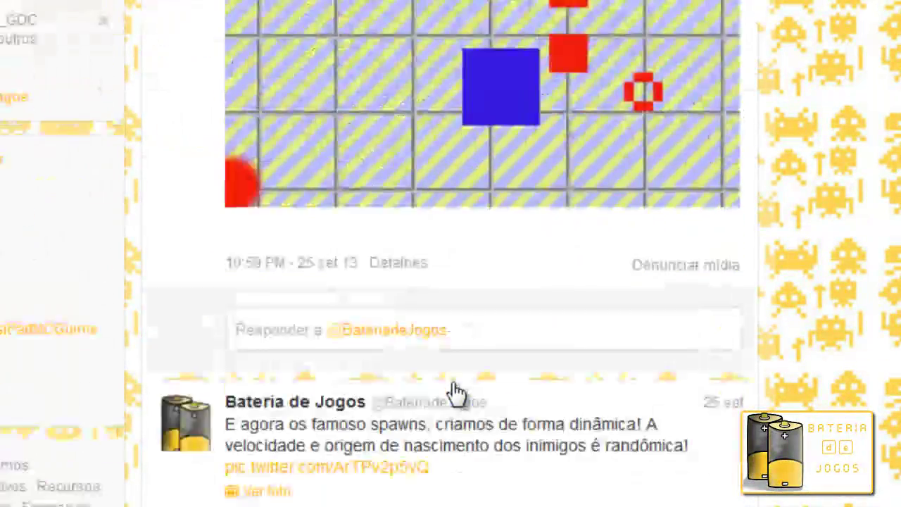
scroll(456, 392, down, 5)
scroll(345, 428, up, 10)
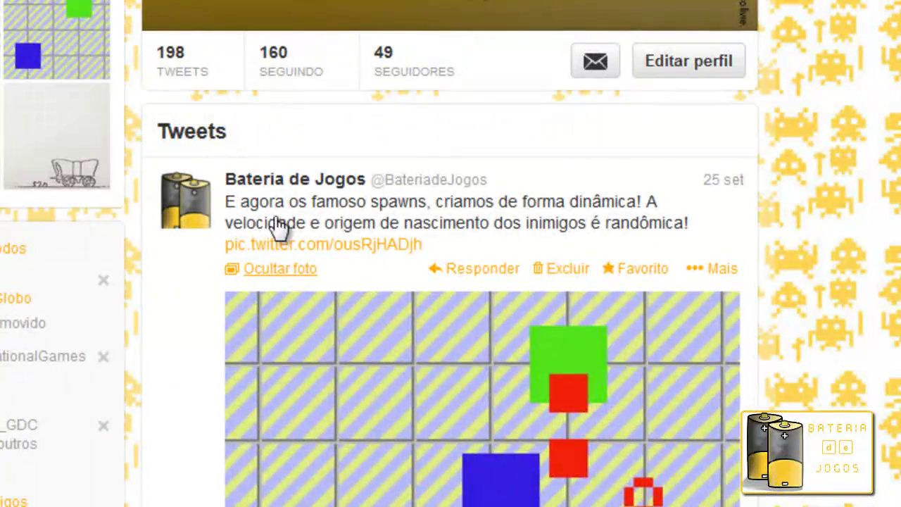
scroll(423, 482, up, 2)
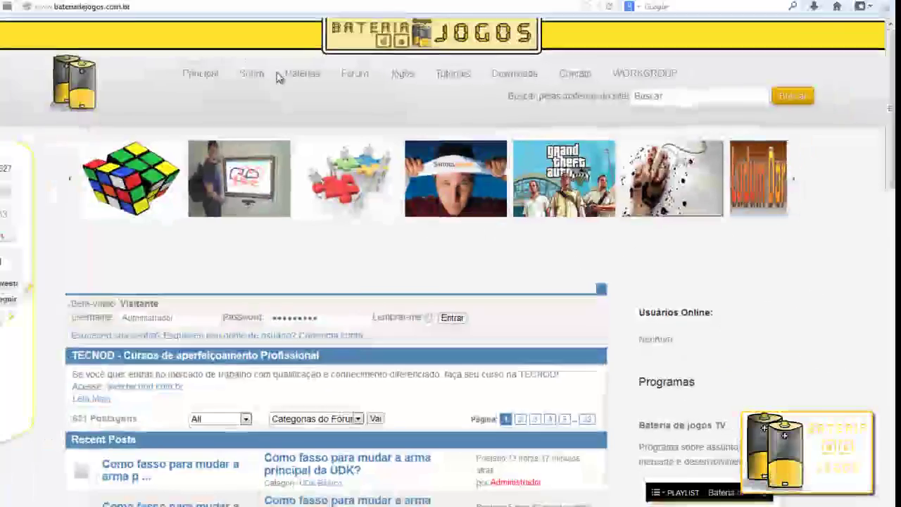
Switch to the bateriadejogos.com.br site and review the Recent Posts forum list on its home page
scroll(486, 287, down, 5)
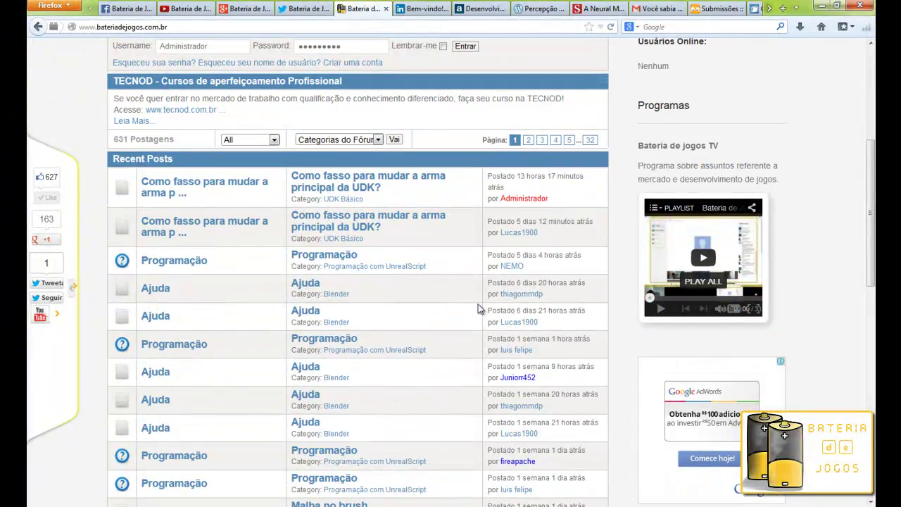
scroll(526, 276, down, 3)
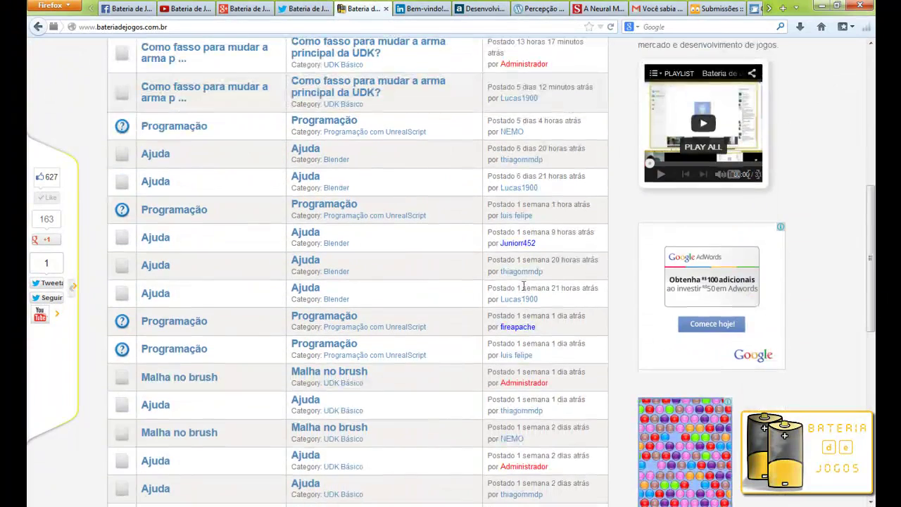
scroll(512, 379, up, 3)
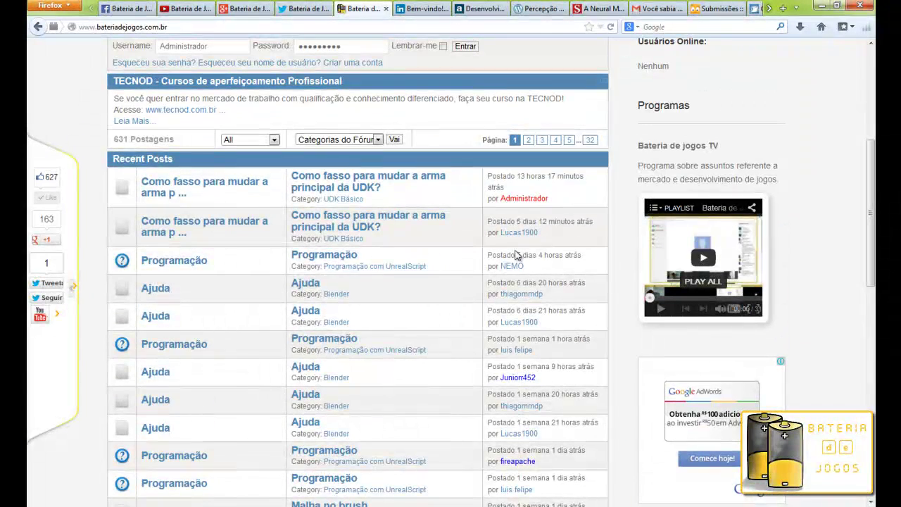
scroll(507, 183, up, 6)
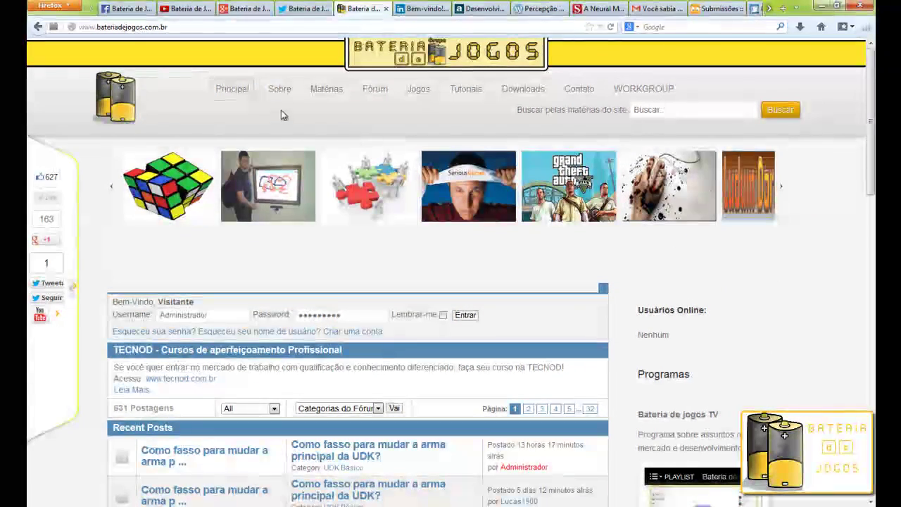
View the LinkedIn feed, the Bateria de Jogos Facebook page and its Twitter profile in turn
click(412, 9)
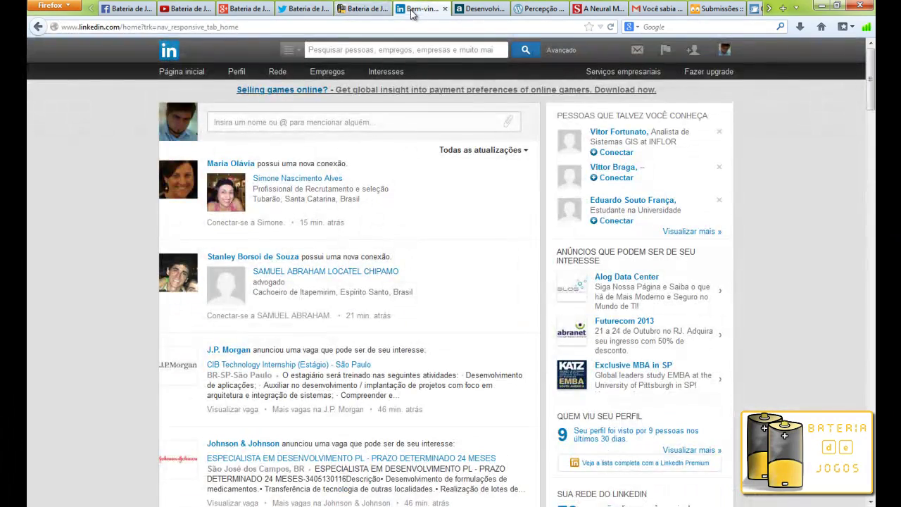
click(123, 9)
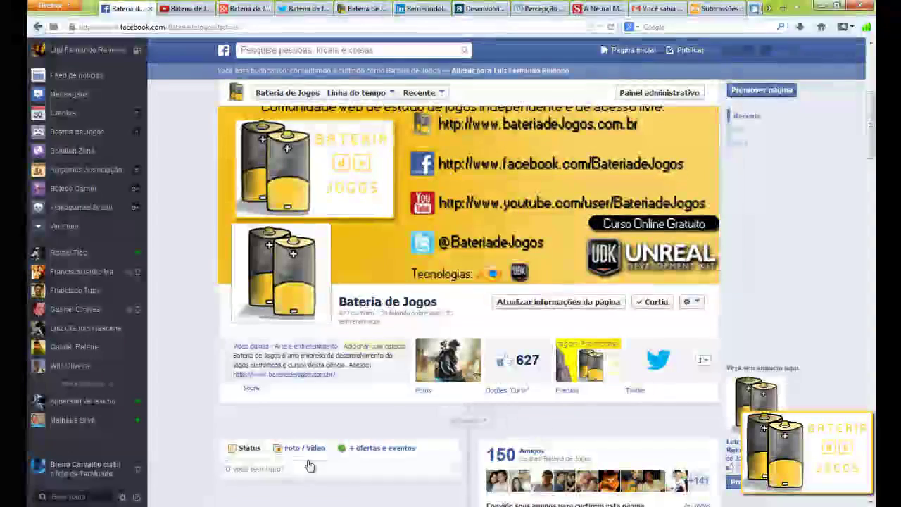
click(304, 8)
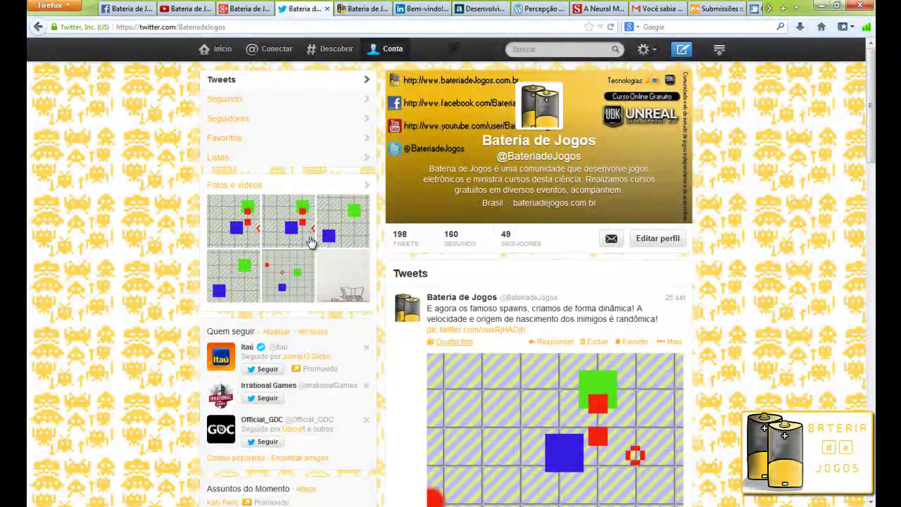
Search Facebook for "bate", open the closed Bateria de Jogos group and read through its posts
click(115, 9)
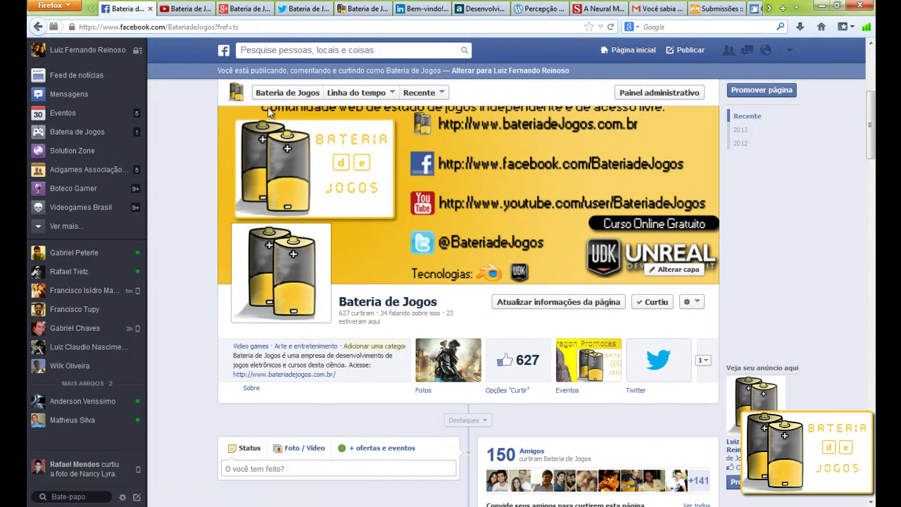
click(295, 50)
text(bate)
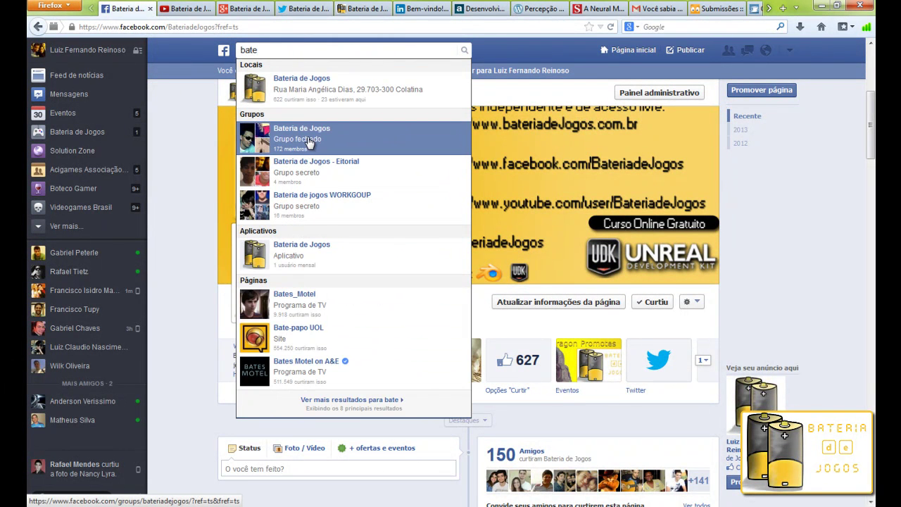
click(310, 141)
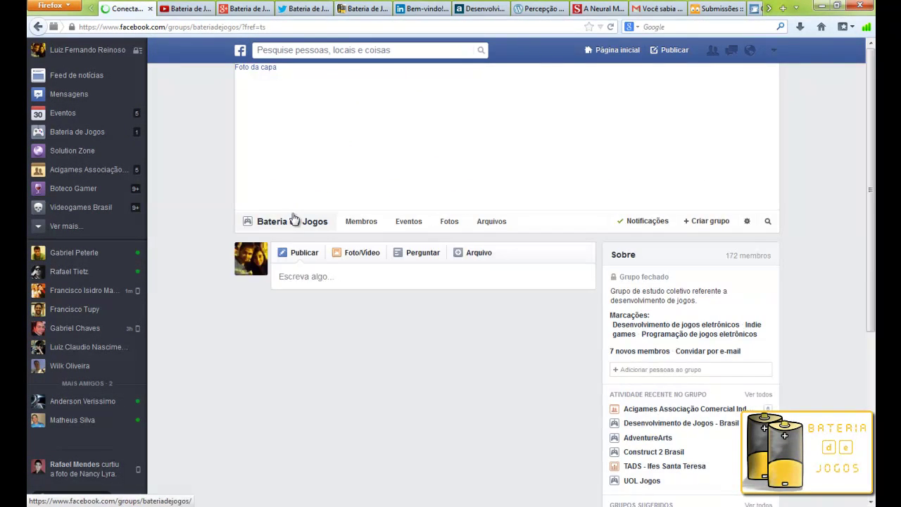
scroll(388, 330, down, 5)
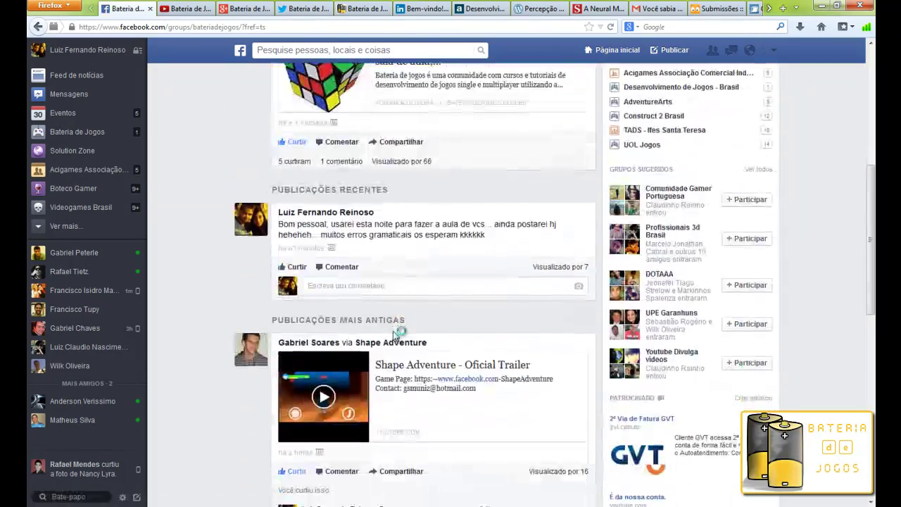
scroll(394, 336, down, 6)
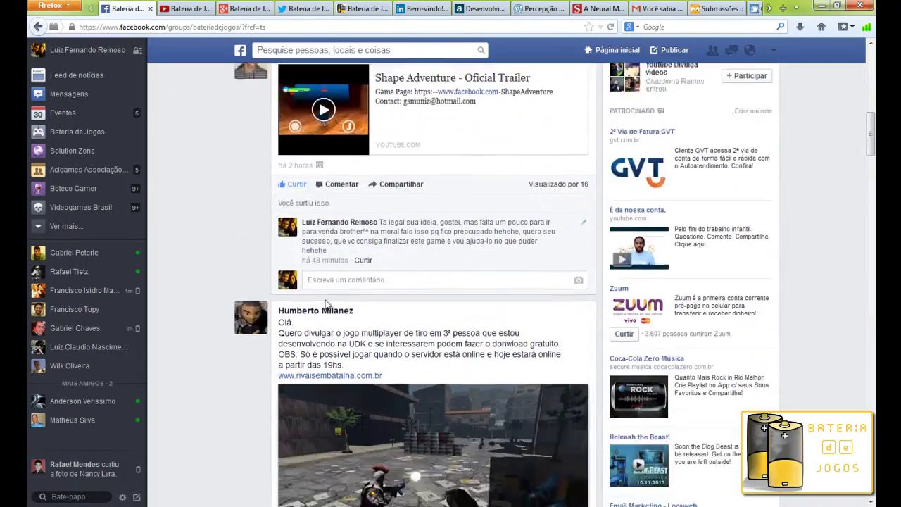
scroll(326, 303, up, 10)
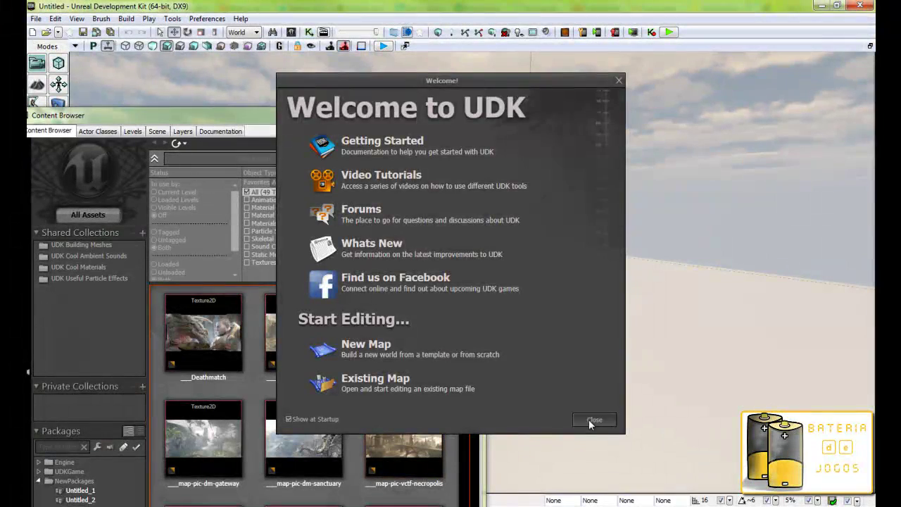
Switch to Unreal Development Kit, dismiss the welcome dialog and minimise the Content Browser so the level view is free
click(595, 418)
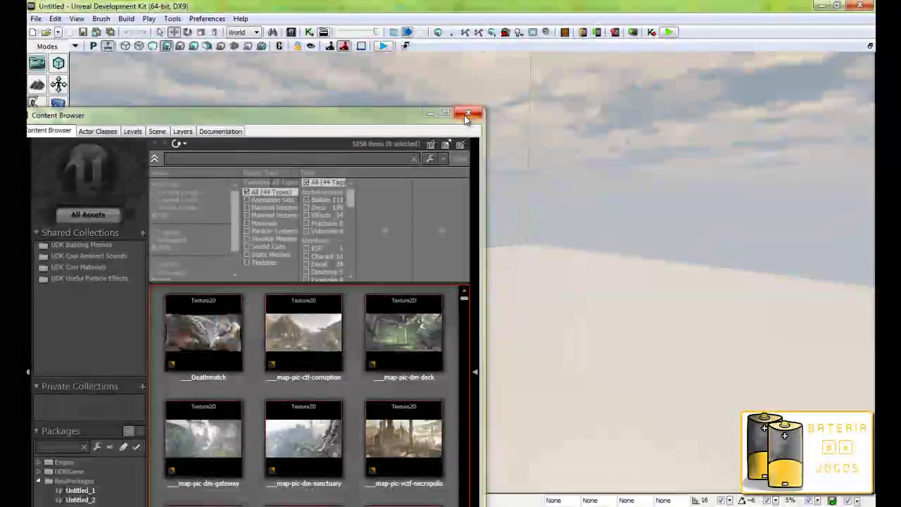
drag(349, 120, 458, 96)
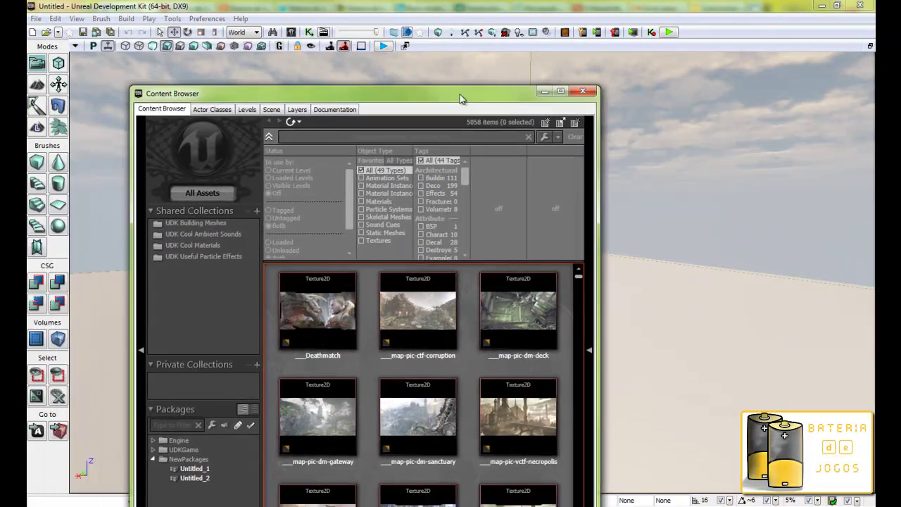
click(555, 91)
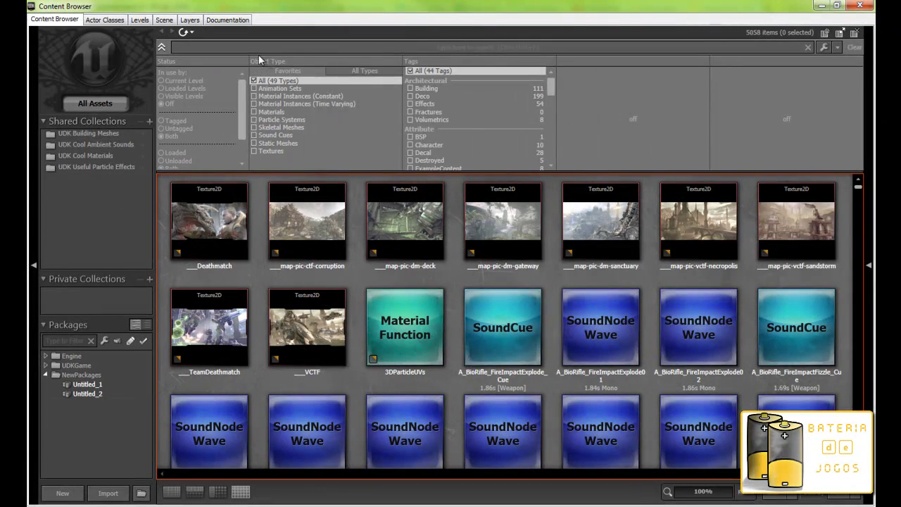
click(819, 6)
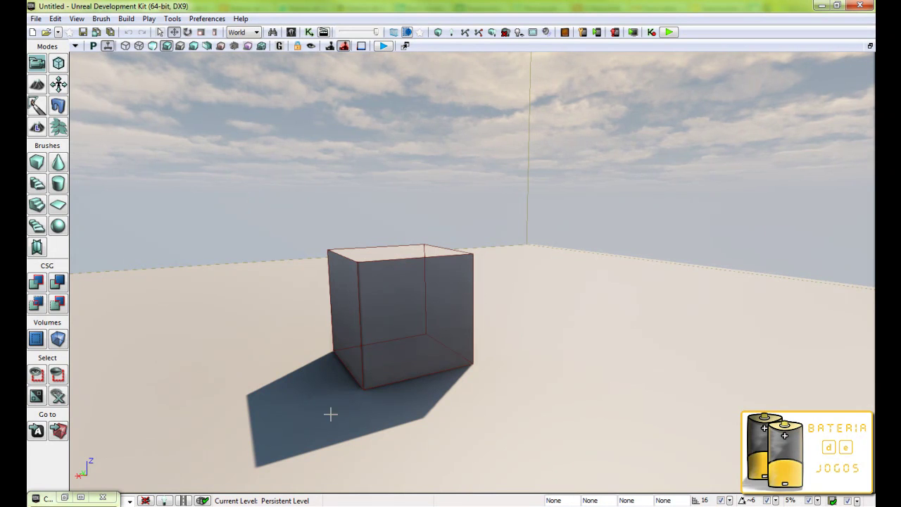
Restore the Content Browser, filter its assets to Skeletal Meshes only and open DefaultSkeletalMesh in the AnimSet Editor
click(49, 497)
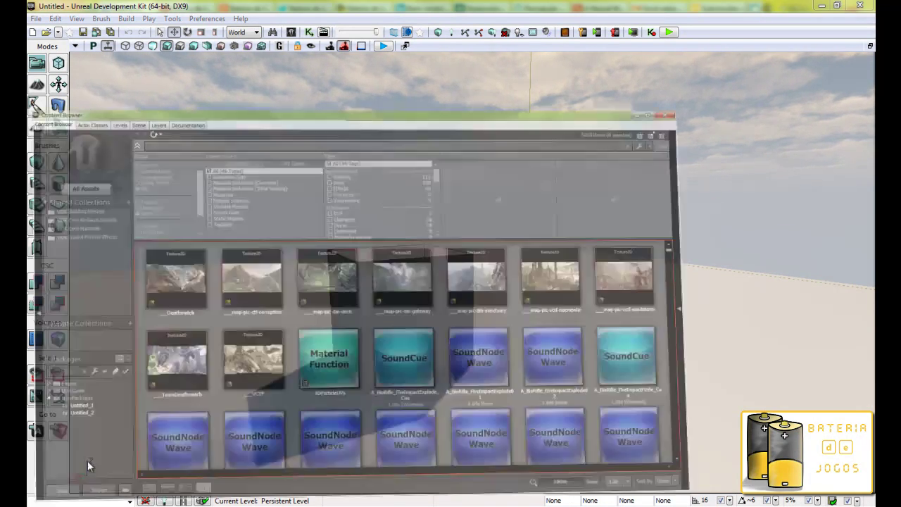
click(254, 143)
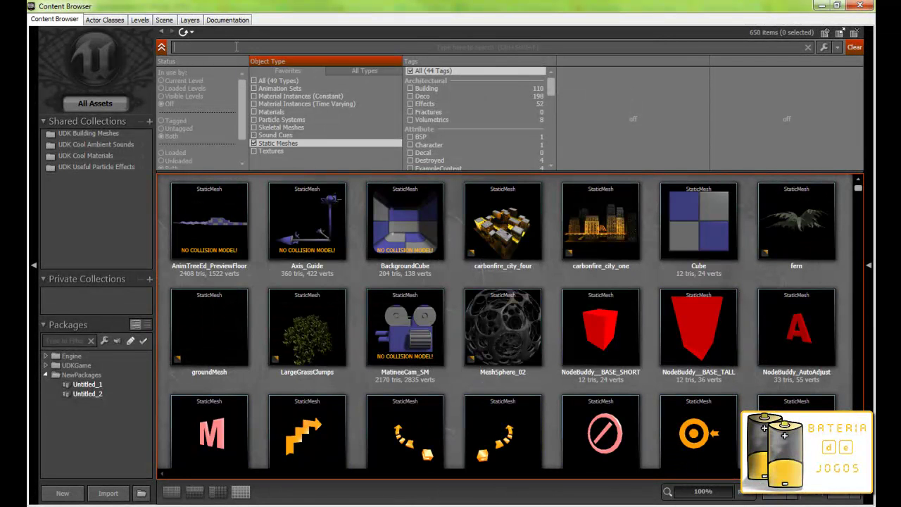
click(254, 143)
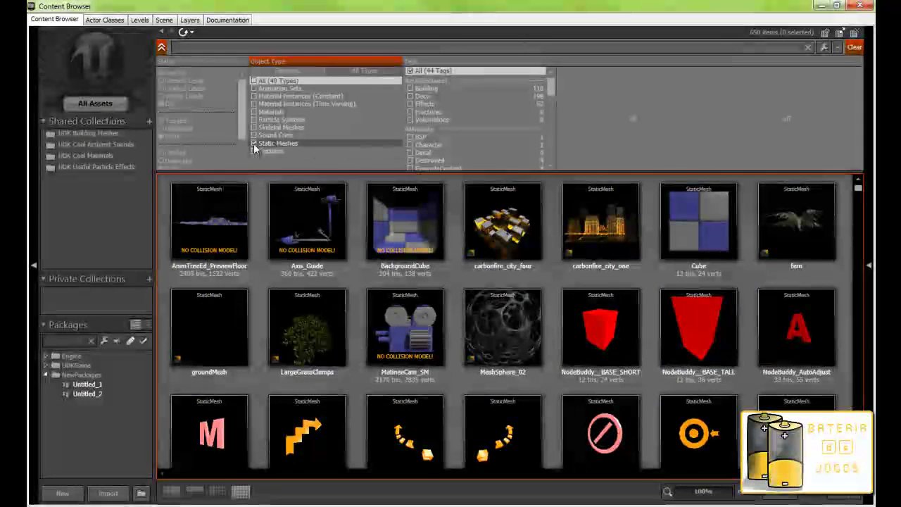
click(254, 128)
click(229, 218)
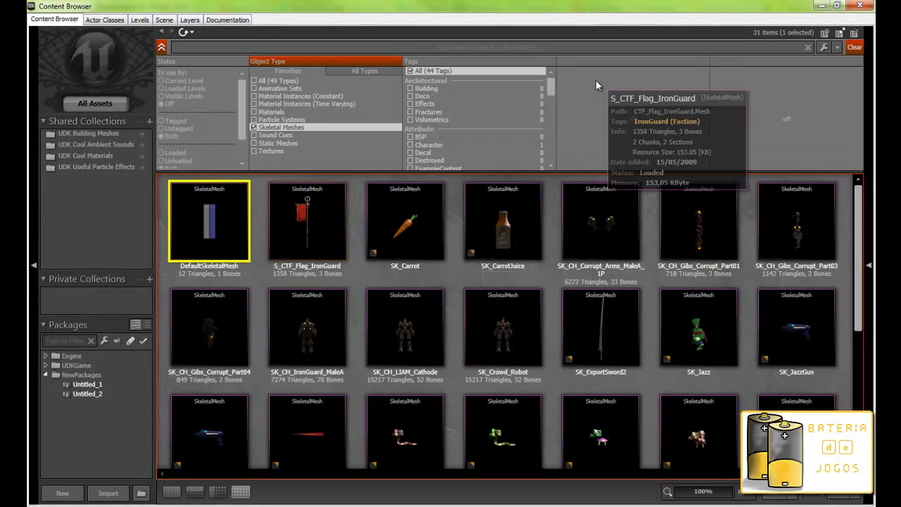
double_click(200, 222)
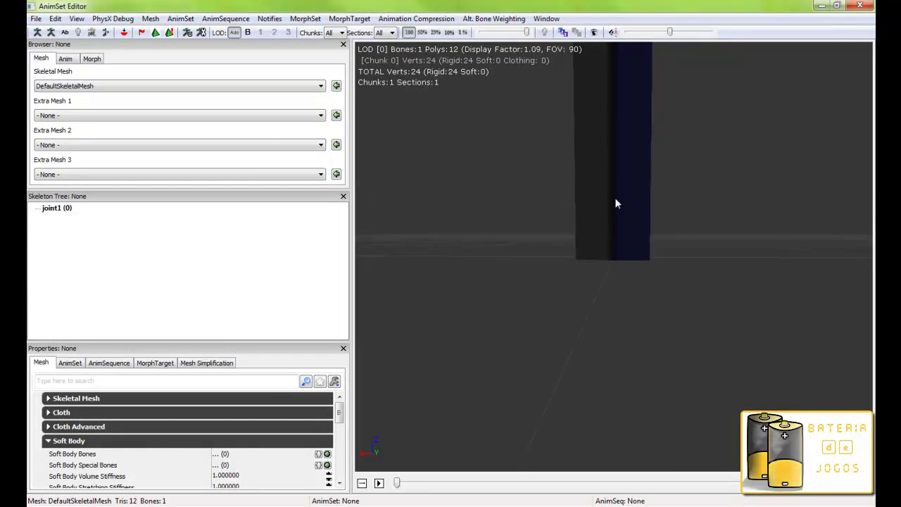
Select the joint1 bone in the skeleton tree and turn on the skeleton display for the mesh preview
scroll(615, 204, down, 3)
drag(617, 140, 596, 140)
scroll(624, 188, up, 2)
drag(626, 187, 654, 212)
click(65, 210)
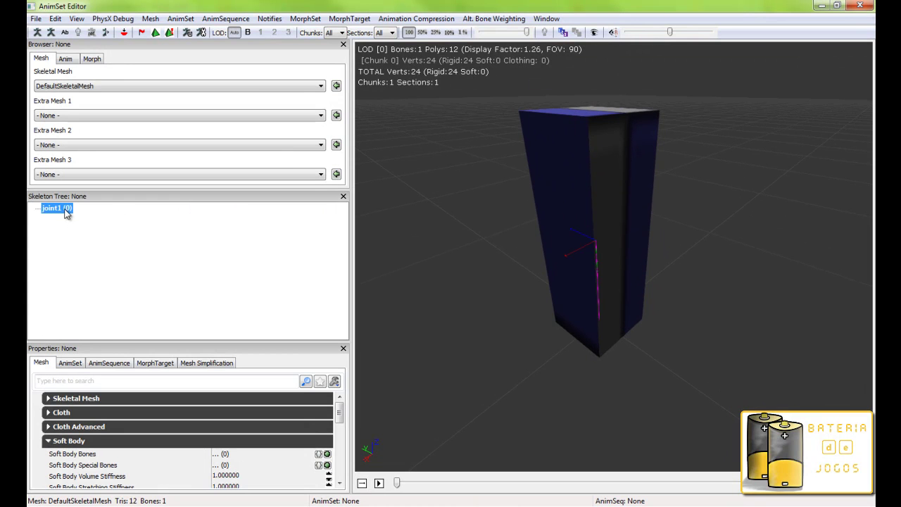
click(37, 33)
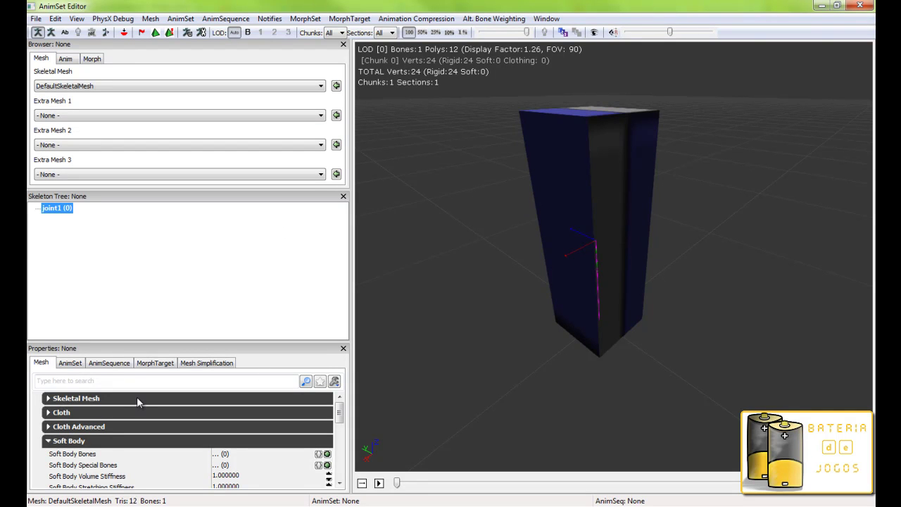
Collapse the Soft Body category of the mesh properties and expand the Skeletal Mesh category
click(49, 442)
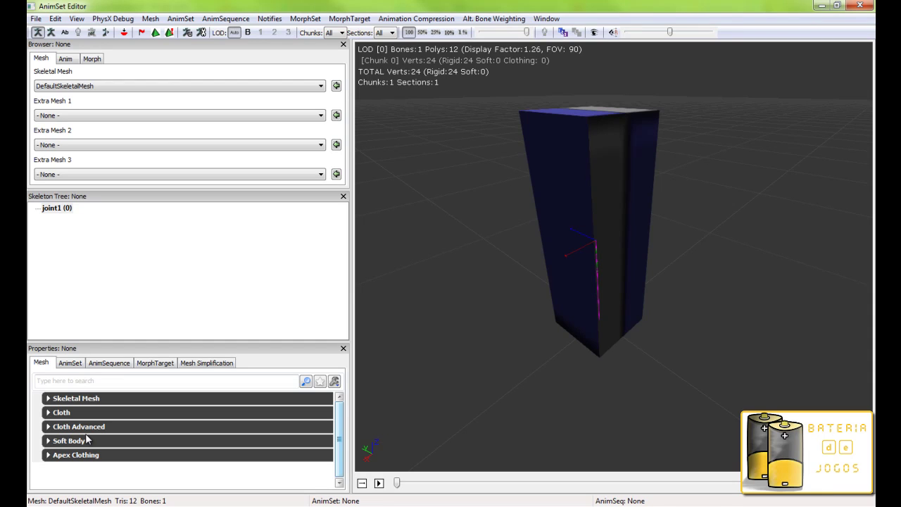
click(48, 441)
click(49, 442)
click(49, 398)
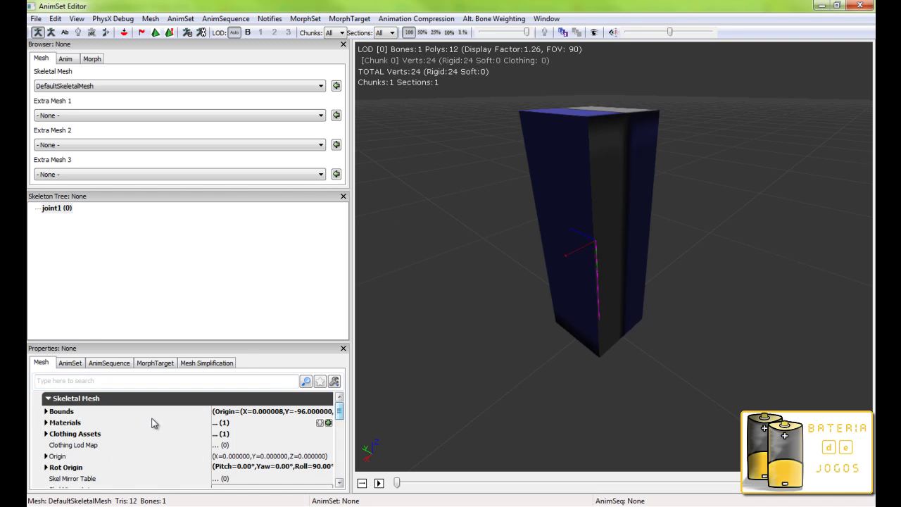
Enable Force CPUSkinning in the Skeletal Mesh properties of DefaultSkeletalMesh
scroll(146, 416, down, 3)
scroll(152, 407, down, 4)
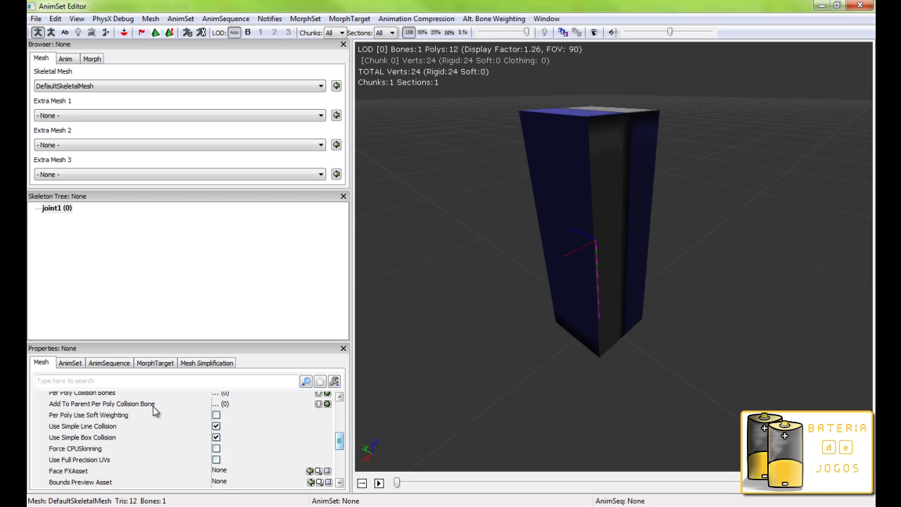
scroll(153, 406, down, 1)
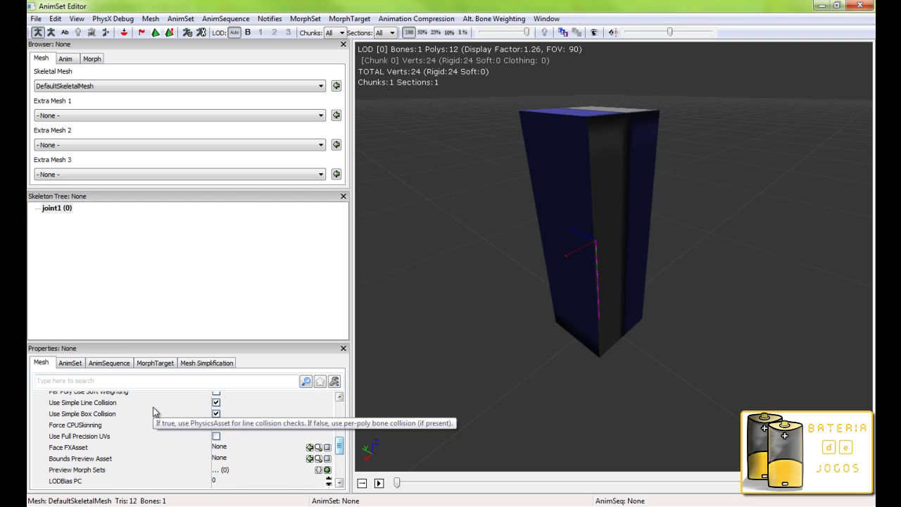
scroll(153, 409, up, 1)
scroll(153, 408, down, 1)
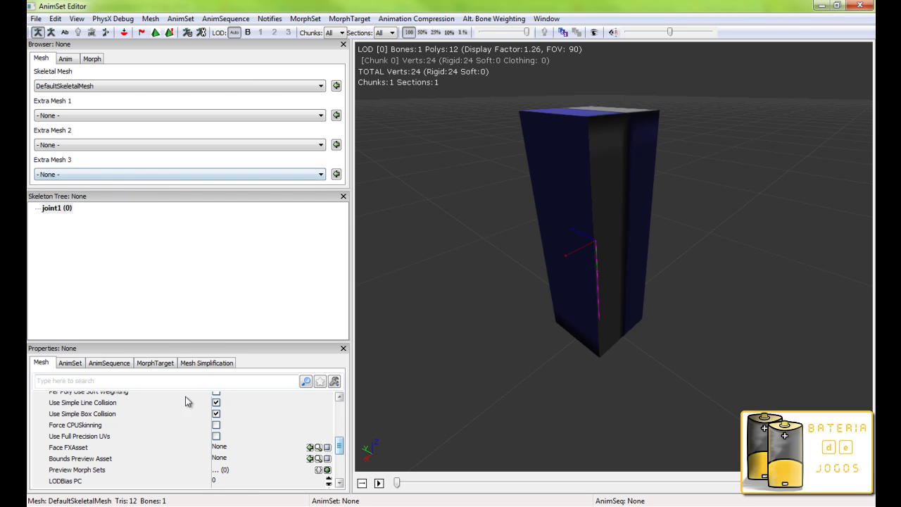
click(216, 425)
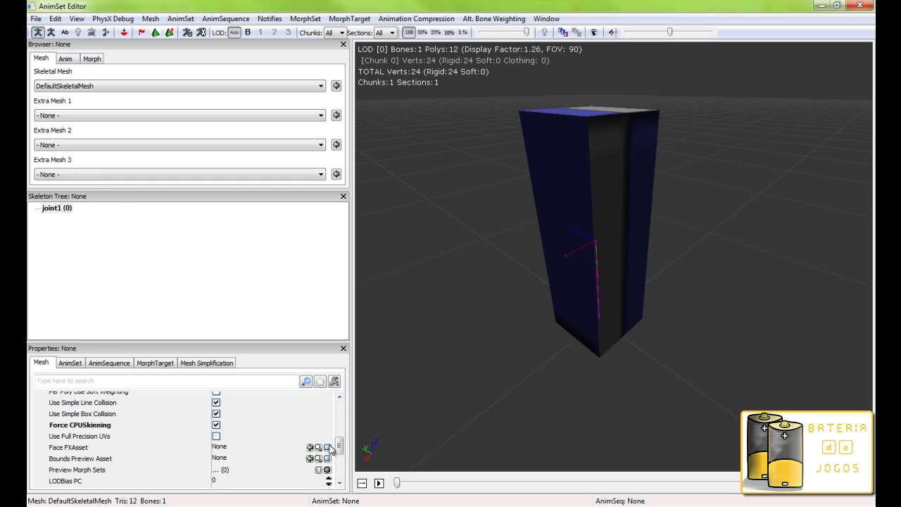
Collapse the Skeletal Mesh category of the mesh properties and expand the Soft Body category
drag(338, 451, 337, 405)
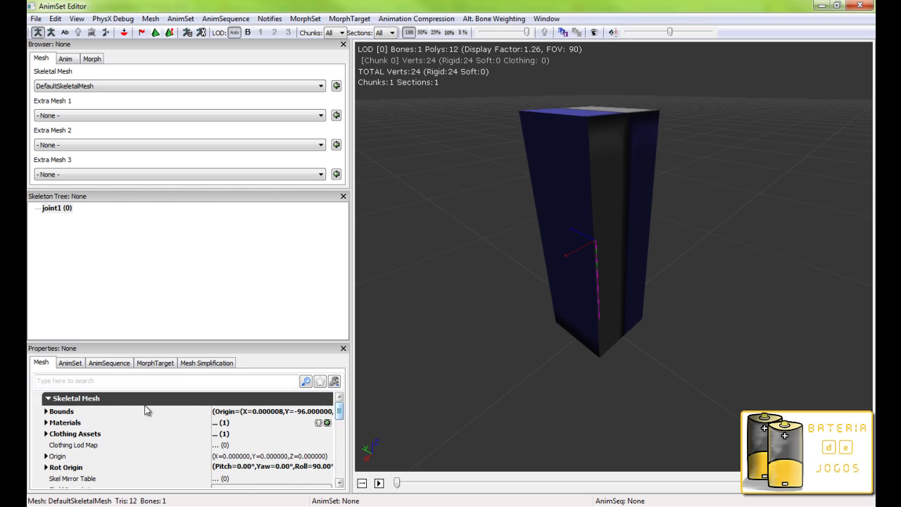
click(47, 398)
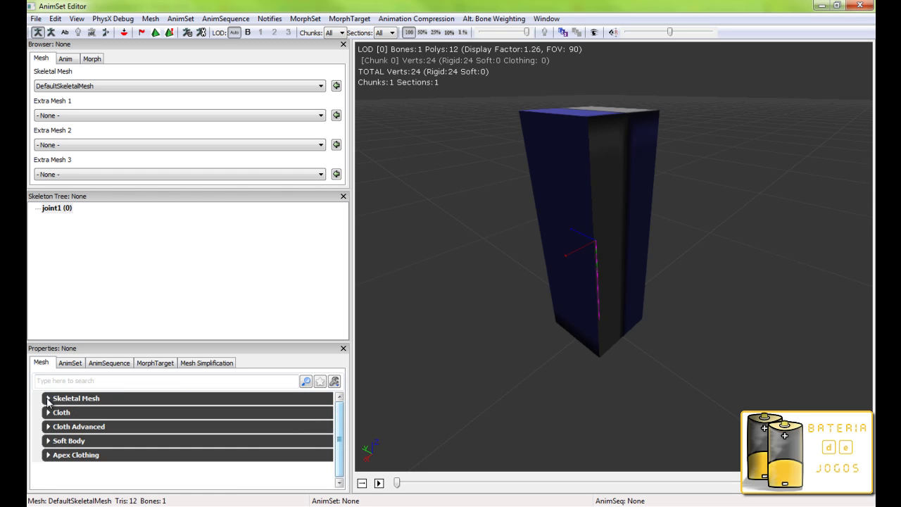
click(47, 441)
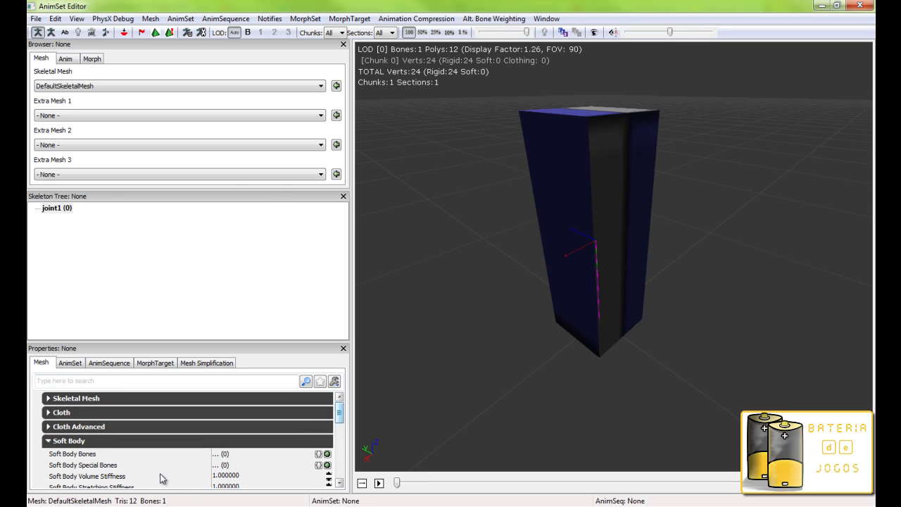
click(169, 33)
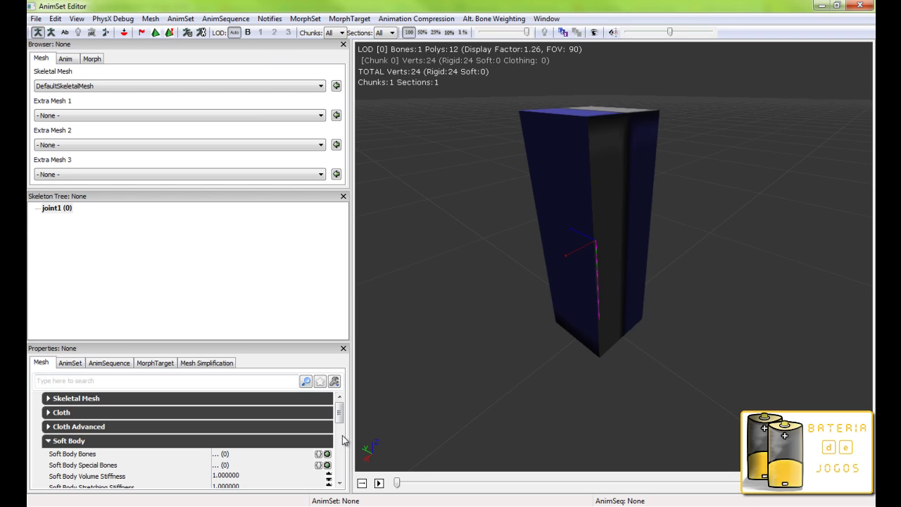
Set the Soft Body Detail Level to 1 and the Soft Body Subdivision Level to 9
drag(341, 413, 341, 468)
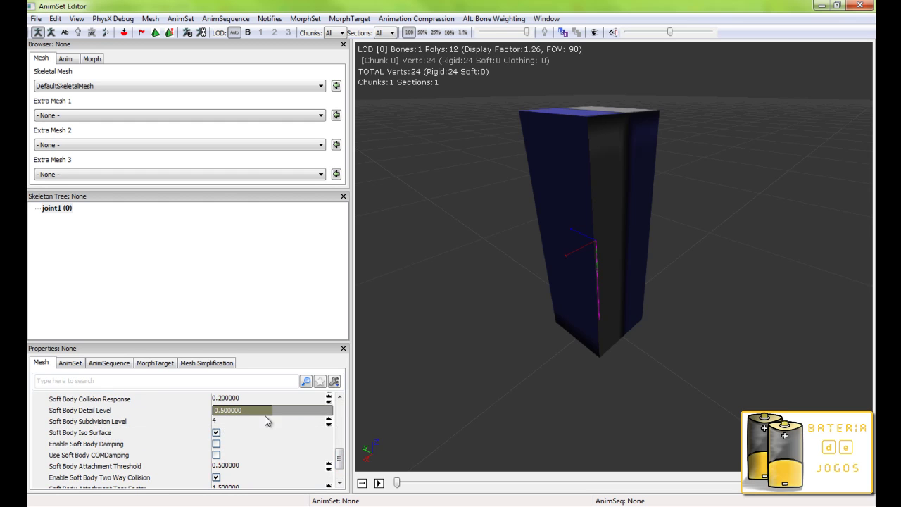
scroll(247, 445, up, 1)
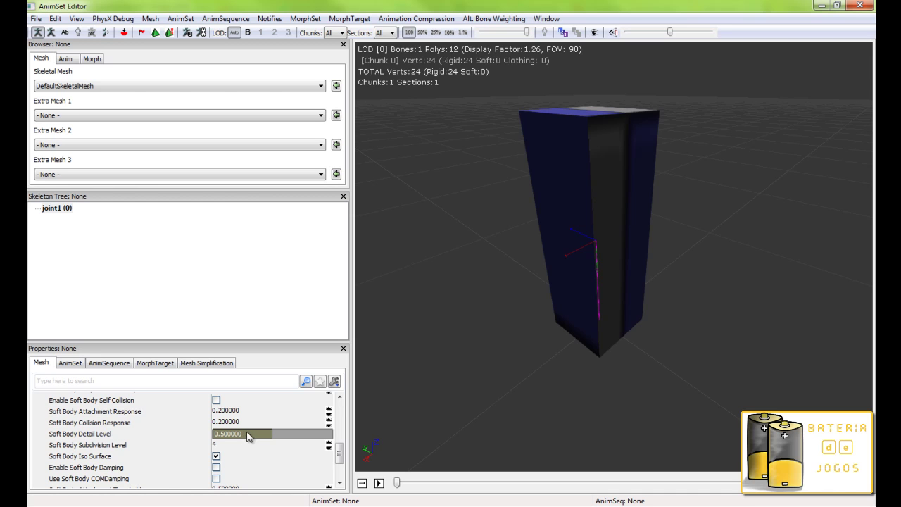
scroll(250, 440, up, 2)
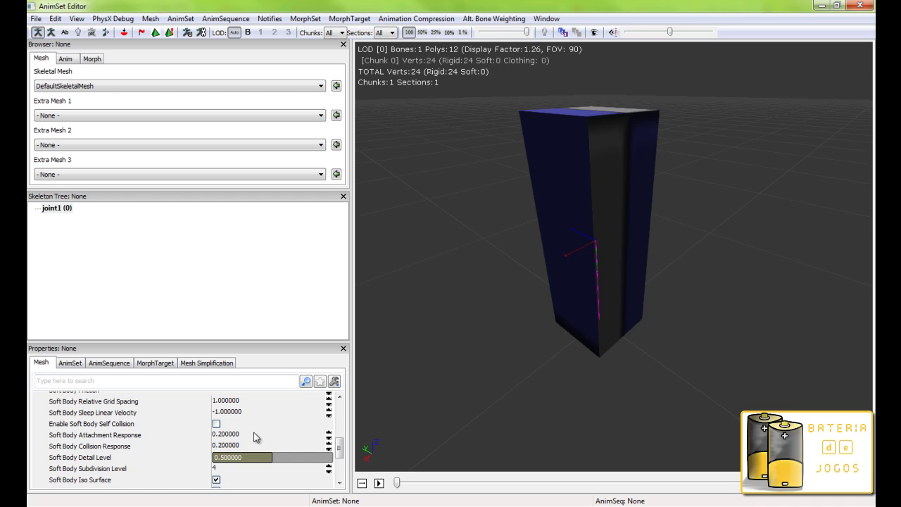
mouse_move(341, 456)
mouse_down()
mouse_move(341, 426)
mouse_move(340, 457)
mouse_up()
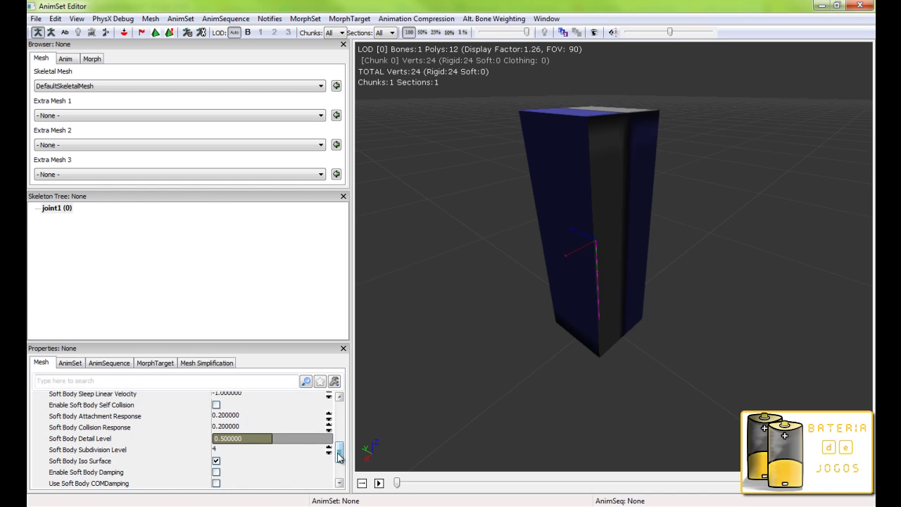
click(275, 442)
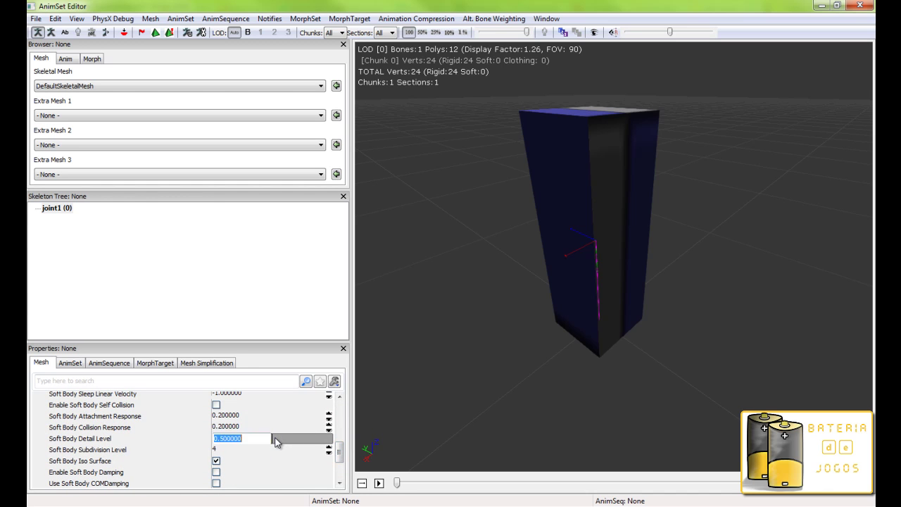
text(1)
key(Return)
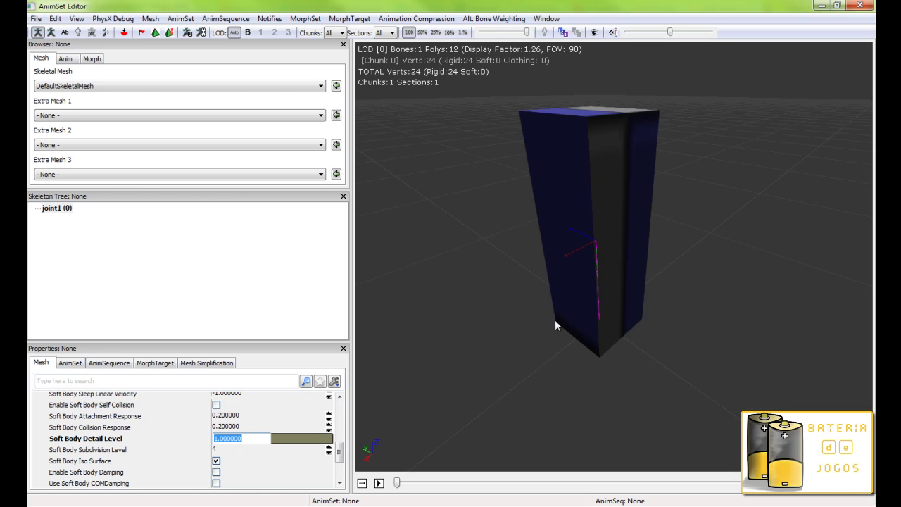
click(233, 449)
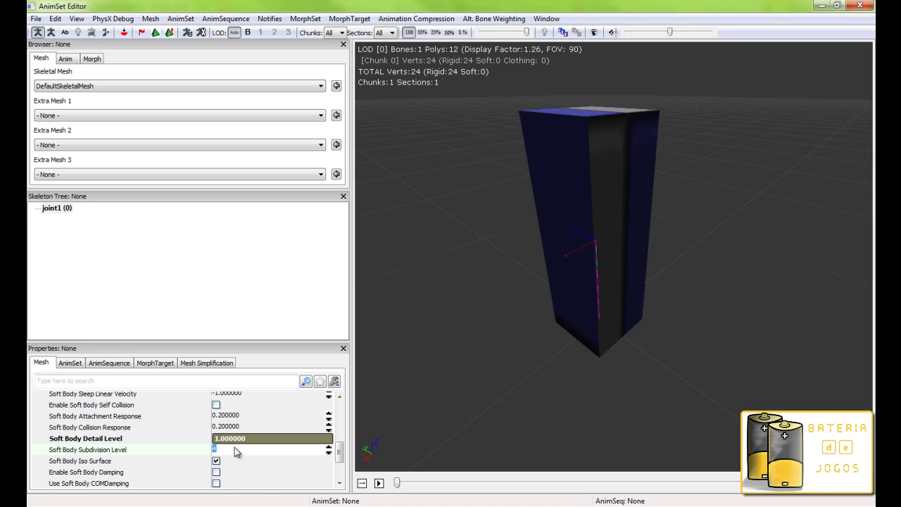
text(9)
key(Return)
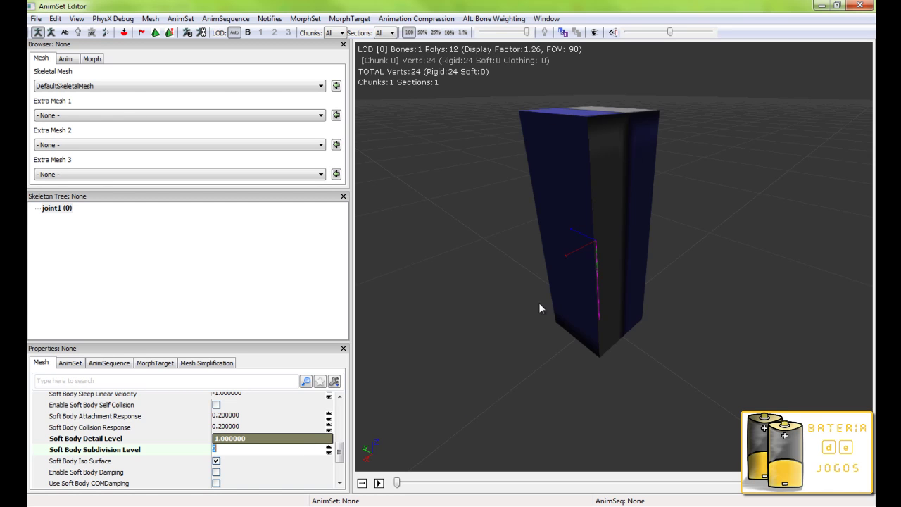
Try to generate the soft-body tetrahedron mesh for DefaultSkeletalMesh without any soft body bones assigned
click(156, 34)
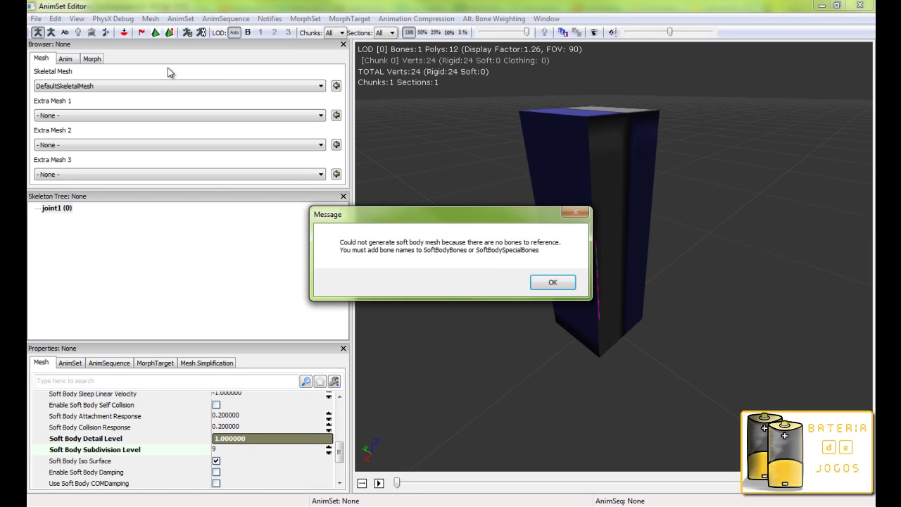
click(553, 283)
drag(339, 456, 340, 419)
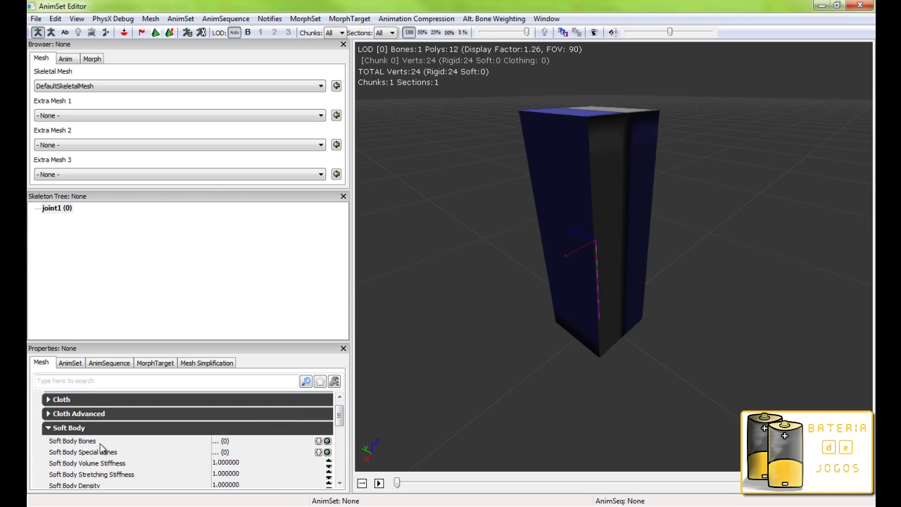
click(167, 33)
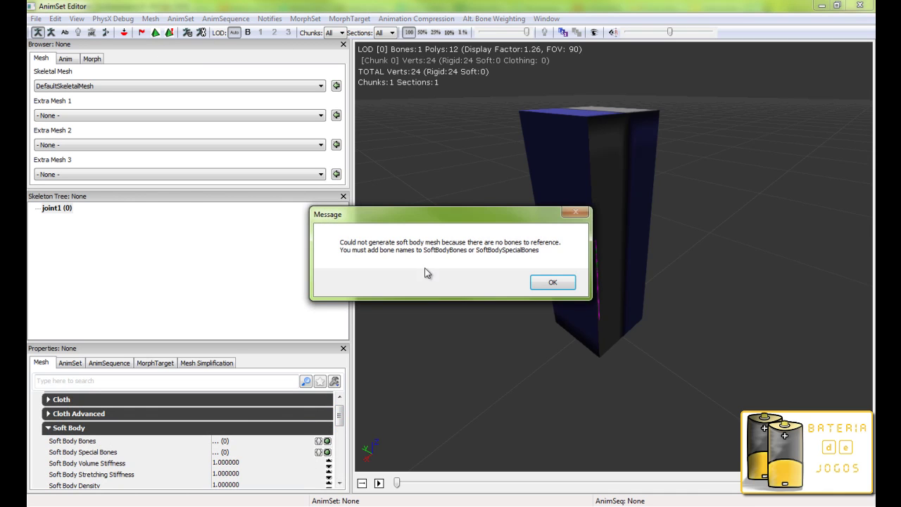
click(552, 285)
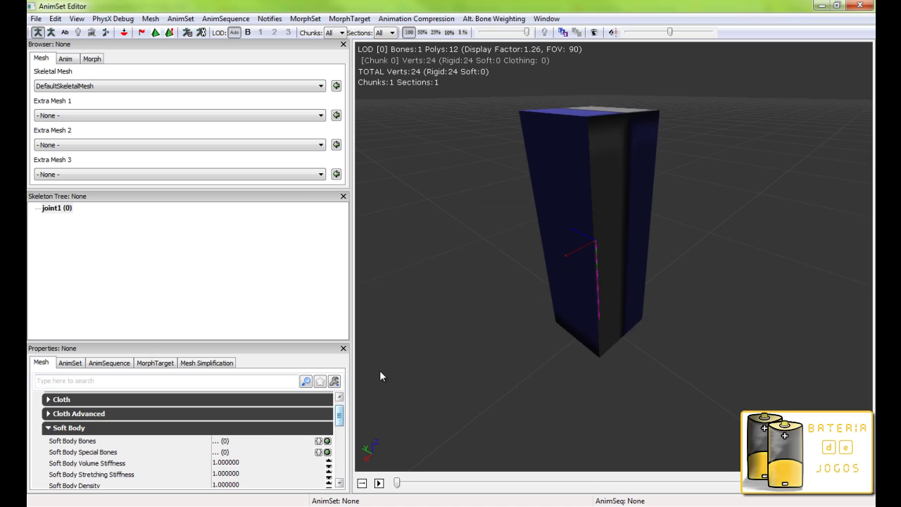
Add joint1 as an entry in Soft Body Bones and generate the soft-body tetrahedron mesh
click(326, 441)
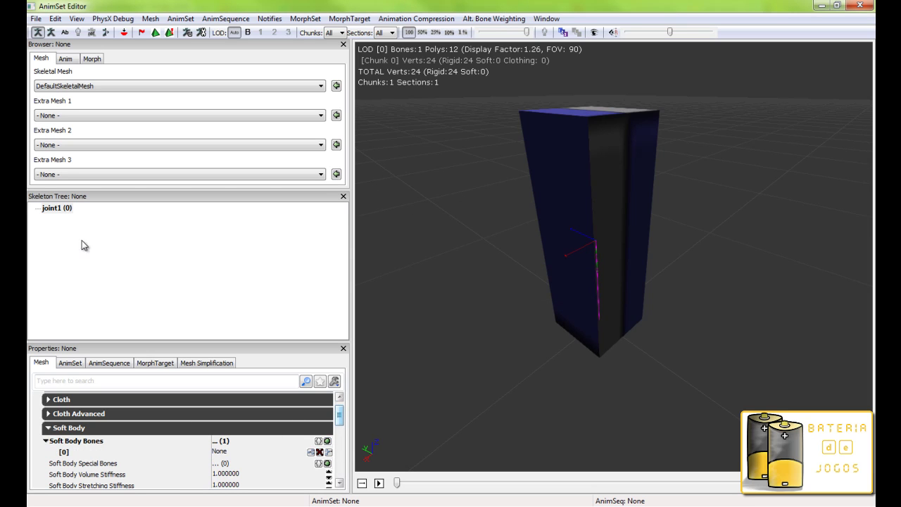
click(238, 453)
text(jo)
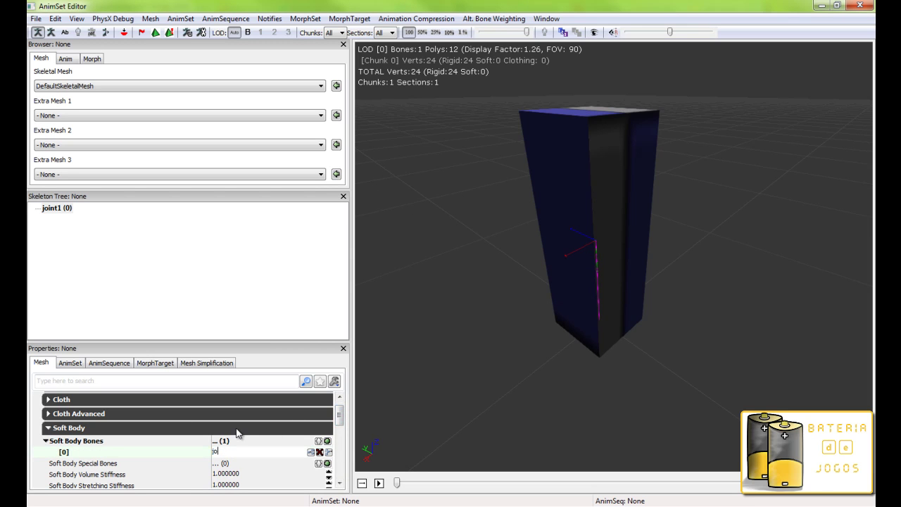
text(int1)
key(Return)
click(154, 33)
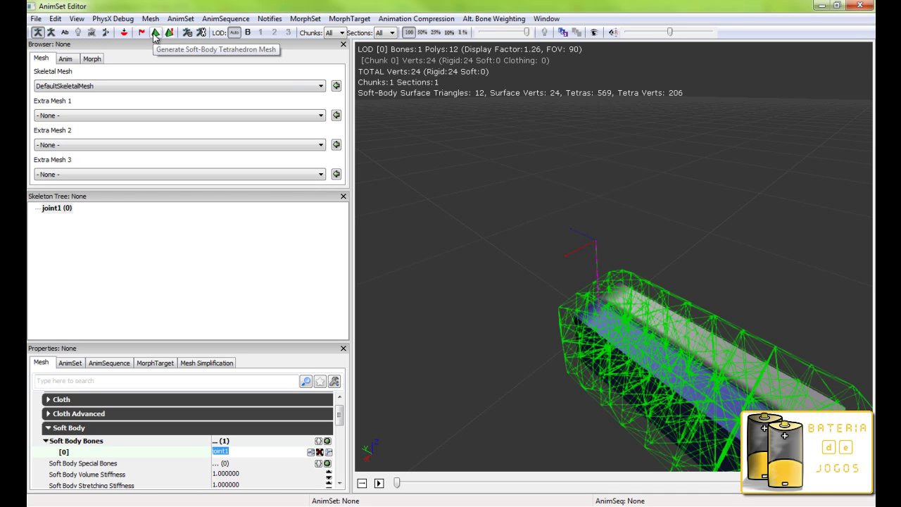
Turn on the soft-body preview for the generated tetrahedron mesh, then switch it off and on again
mouse_move(532, 388)
mouse_down()
mouse_move(577, 376)
mouse_move(539, 389)
mouse_up()
right_drag(539, 389, 549, 443)
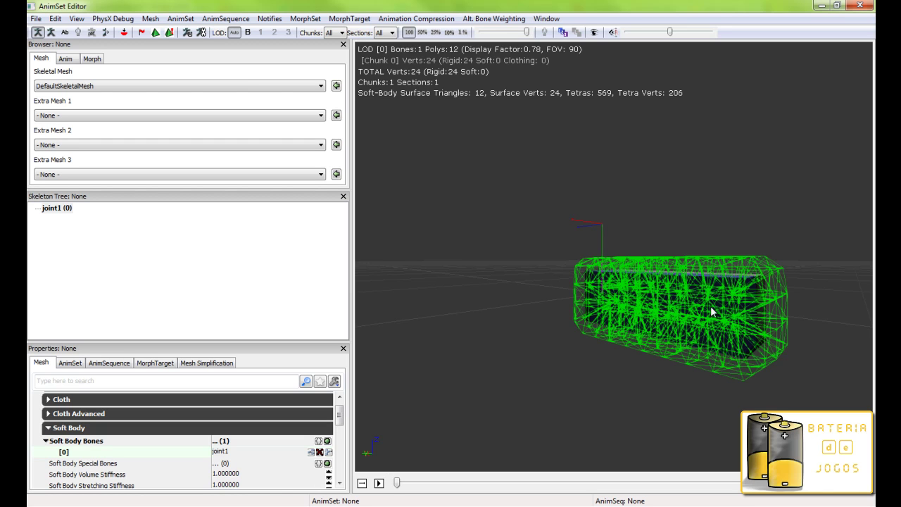
click(169, 32)
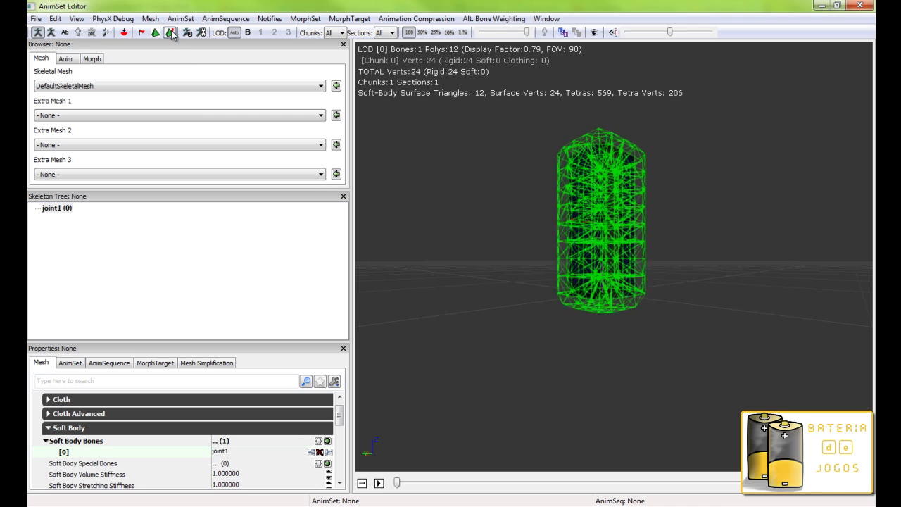
drag(538, 262, 486, 365)
drag(605, 263, 595, 226)
click(174, 35)
click(173, 36)
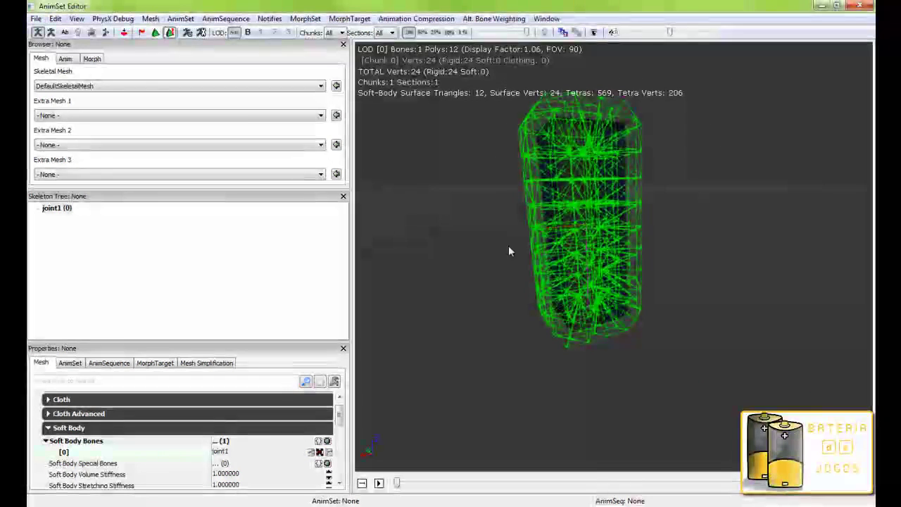
Locate the Soft Body Particle Radius property and examine the tetrahedron cage around the mesh from several angles
drag(340, 417, 339, 432)
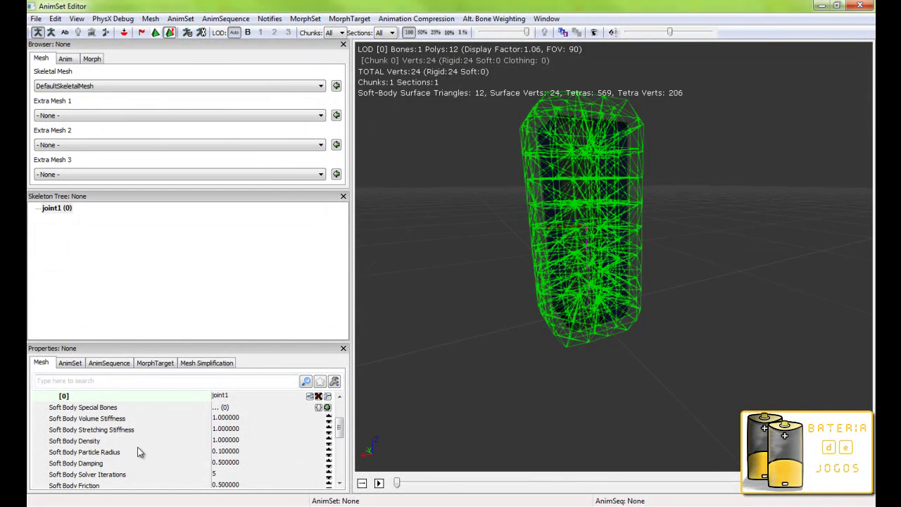
click(266, 454)
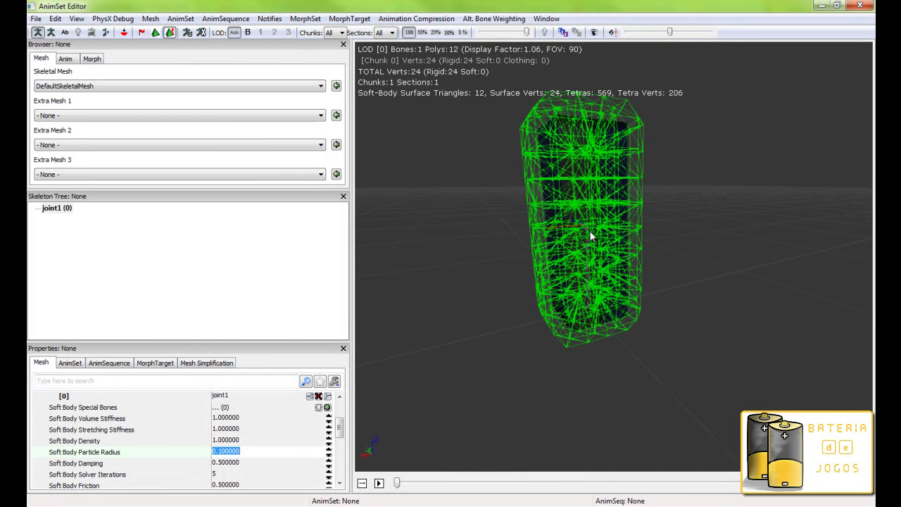
click(527, 290)
drag(501, 328, 357, 253)
drag(515, 367, 539, 295)
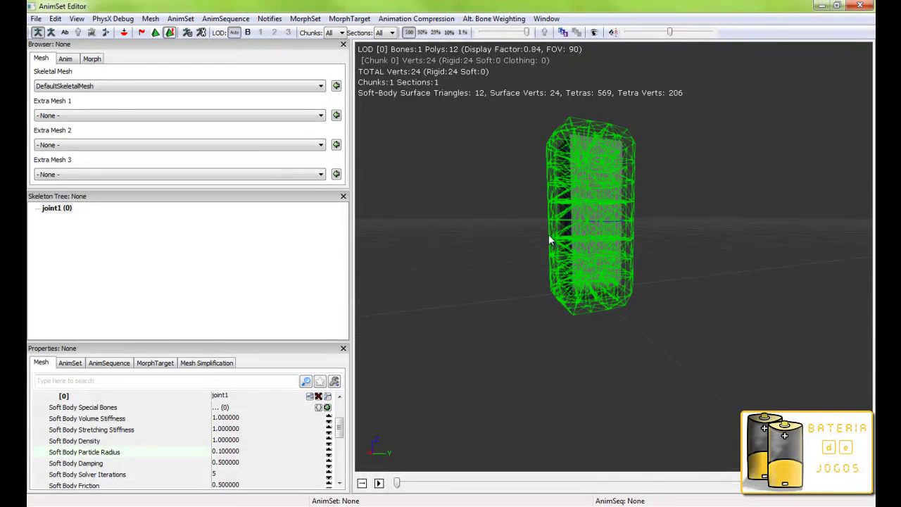
drag(560, 186, 763, 299)
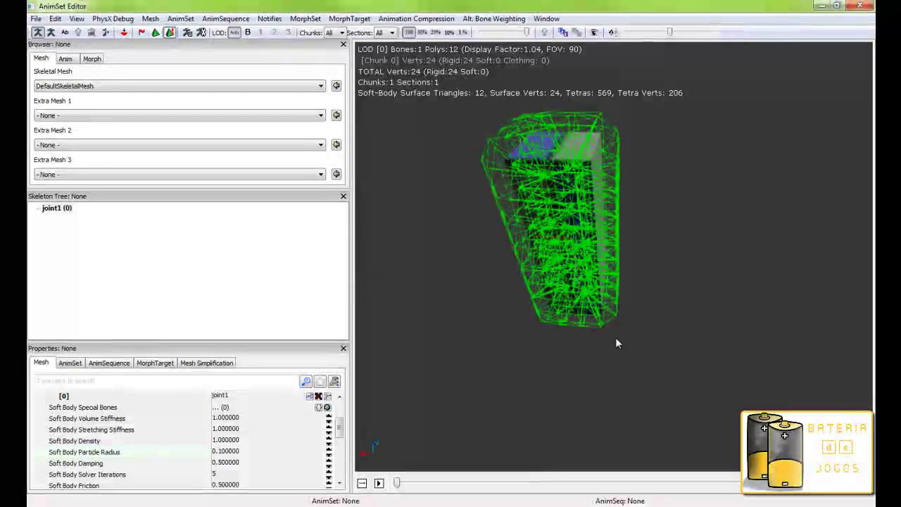
drag(547, 153, 571, 164)
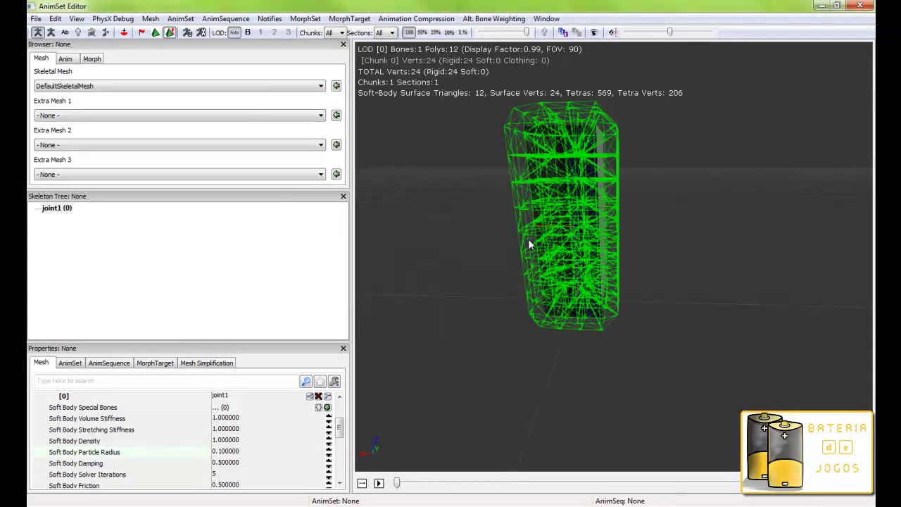
Try a Soft Body Particle Radius of 0.3 and of 1, checking the mesh preview
click(246, 452)
text(0)
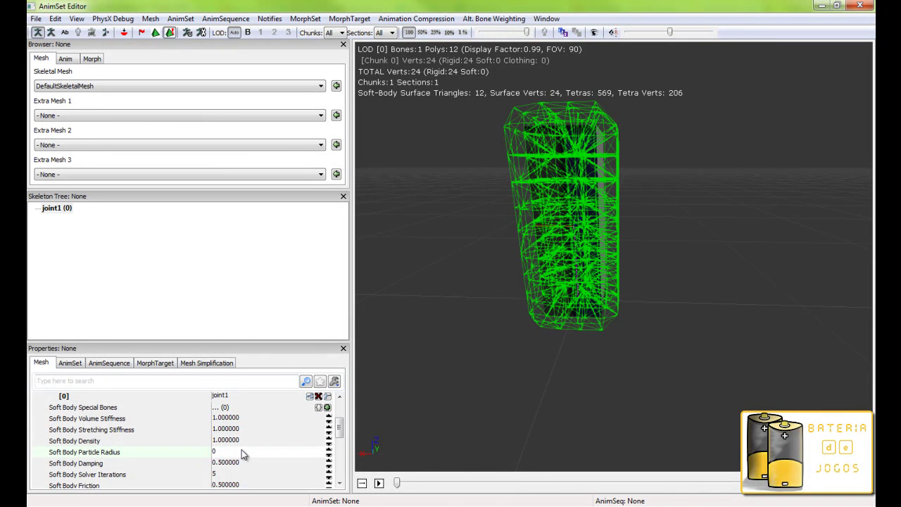
text(.3)
key(Return)
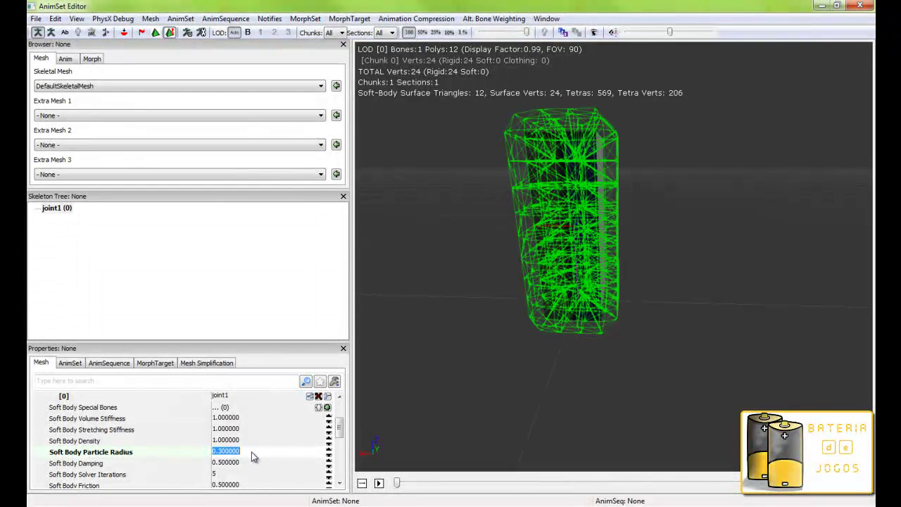
text(1)
key(Return)
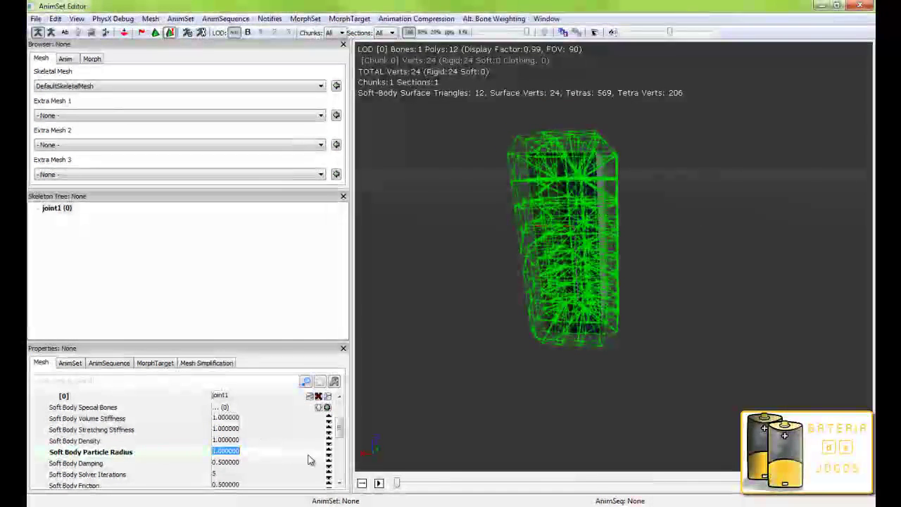
drag(542, 341, 470, 358)
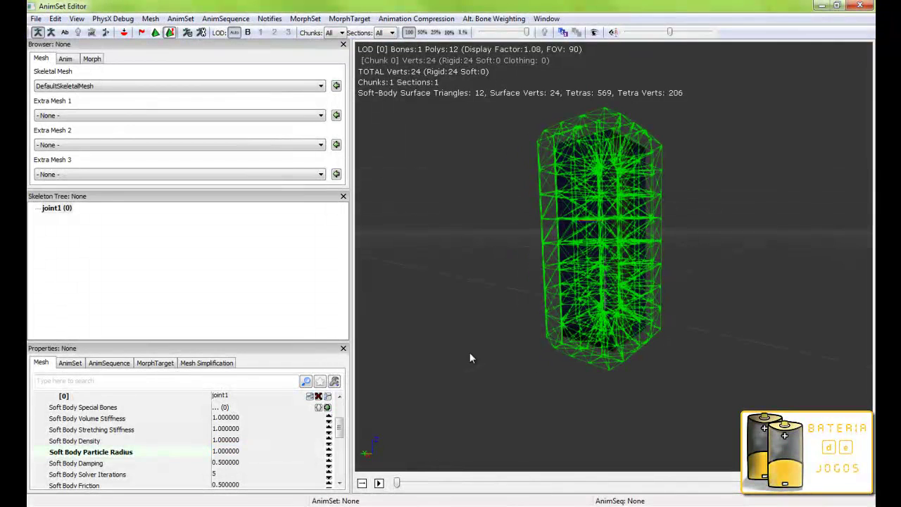
Set the Soft Body Particle Radius to 0.1, compare it once more with 1 and return it to 0.1
click(252, 452)
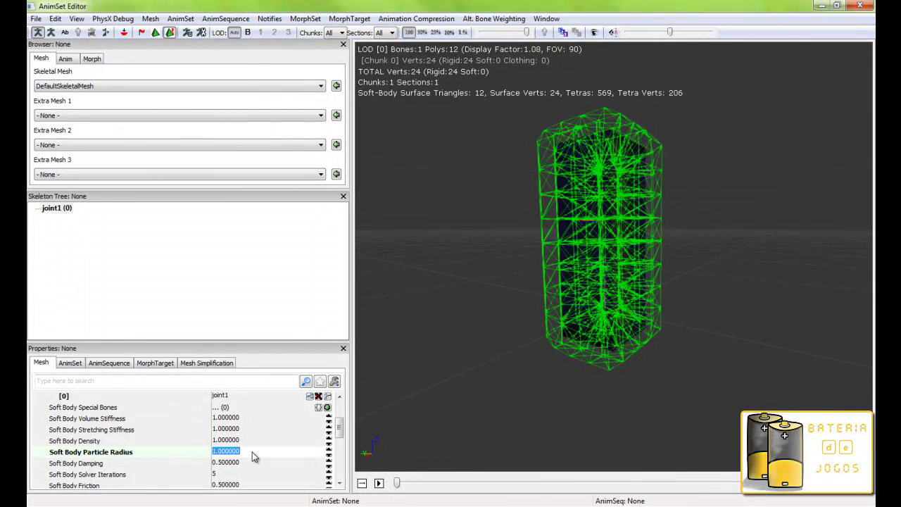
text(0.1)
key(Return)
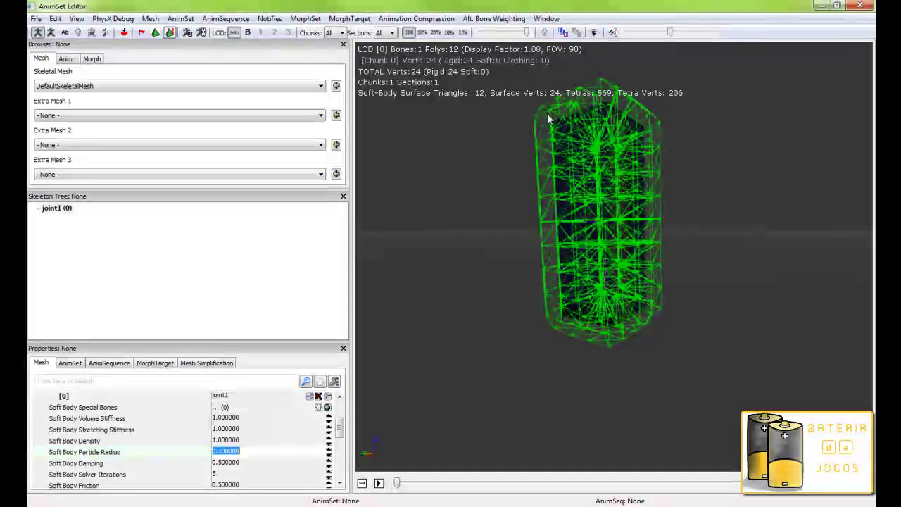
click(318, 396)
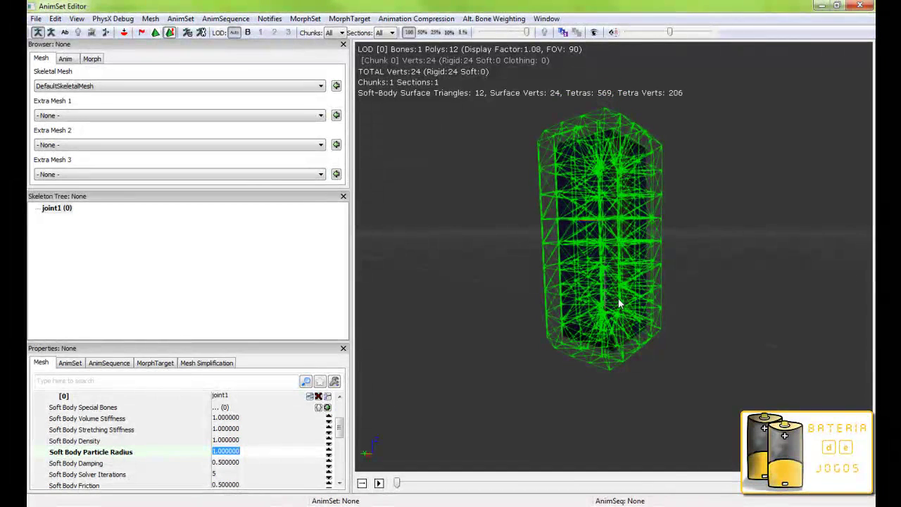
text(0)
key(Return)
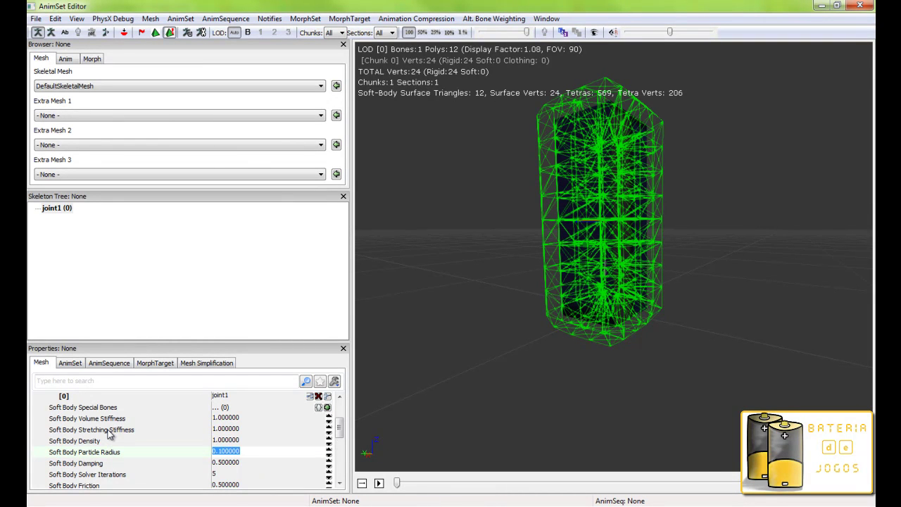
Set the Soft Body Stretching Stiffness to 0.25 and toggle the soft-body preview to check how the mesh behaves
click(256, 428)
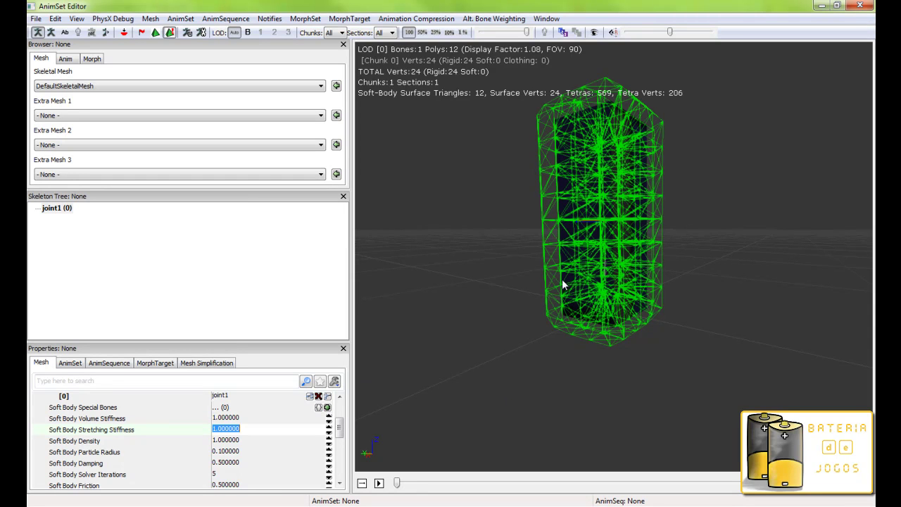
click(169, 33)
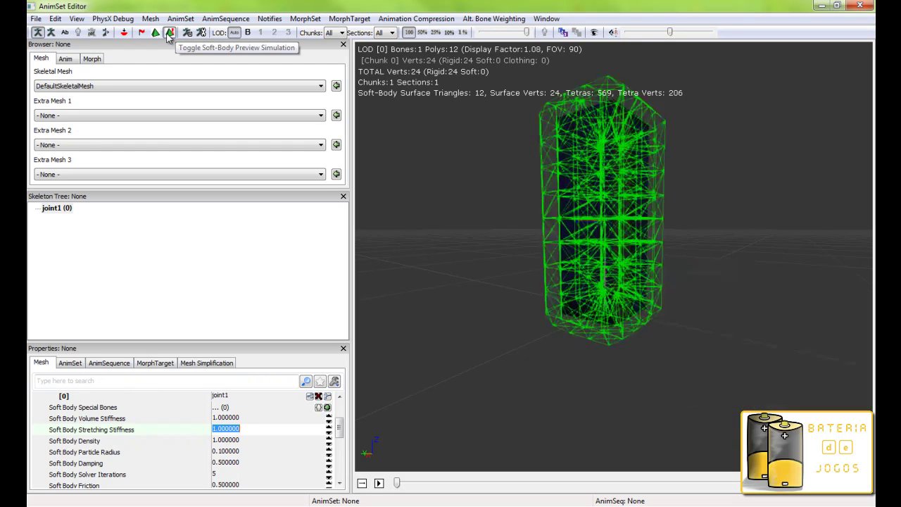
text(0.25)
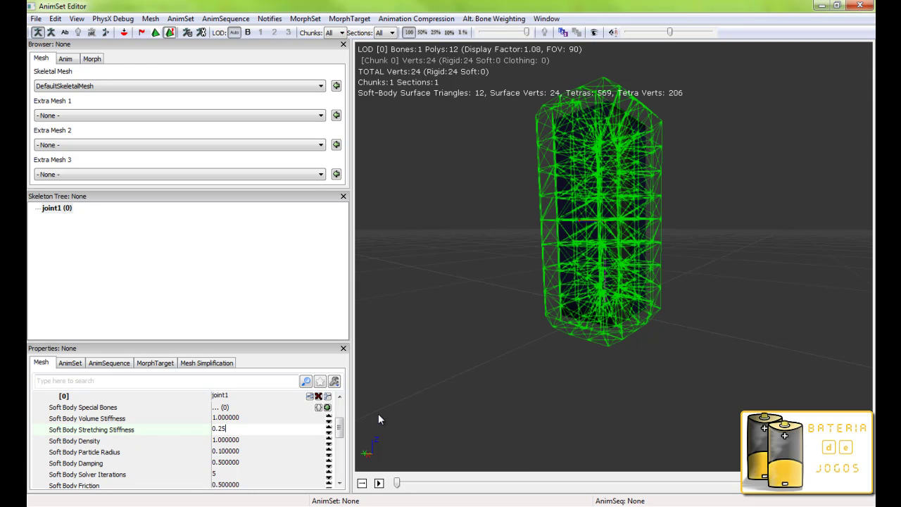
key(Return)
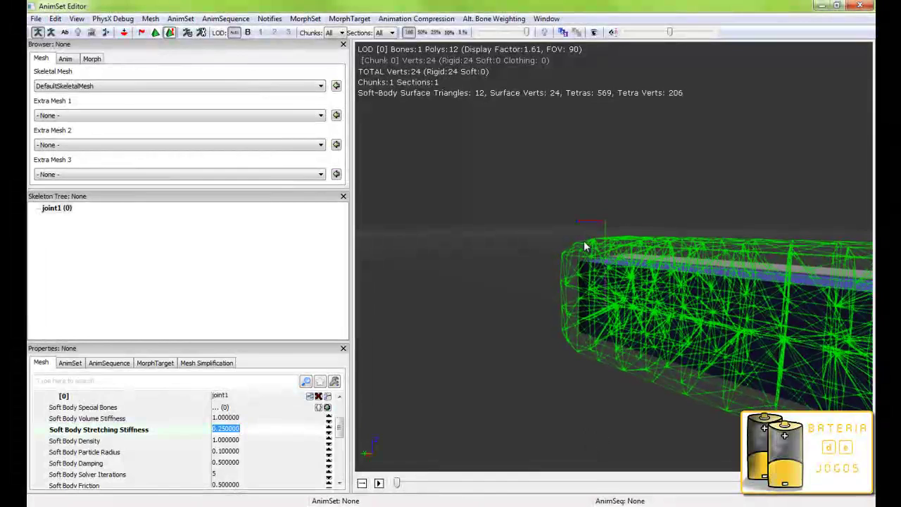
click(169, 33)
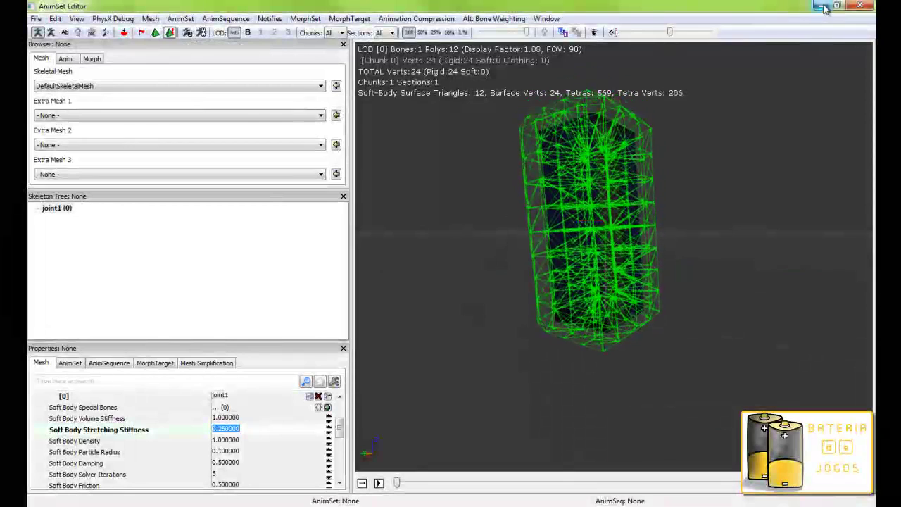
Leave the AnimSet Editor and place DefaultSkeletalMesh from the Content Browser on the level floor beside the large block
click(862, 7)
click(836, 5)
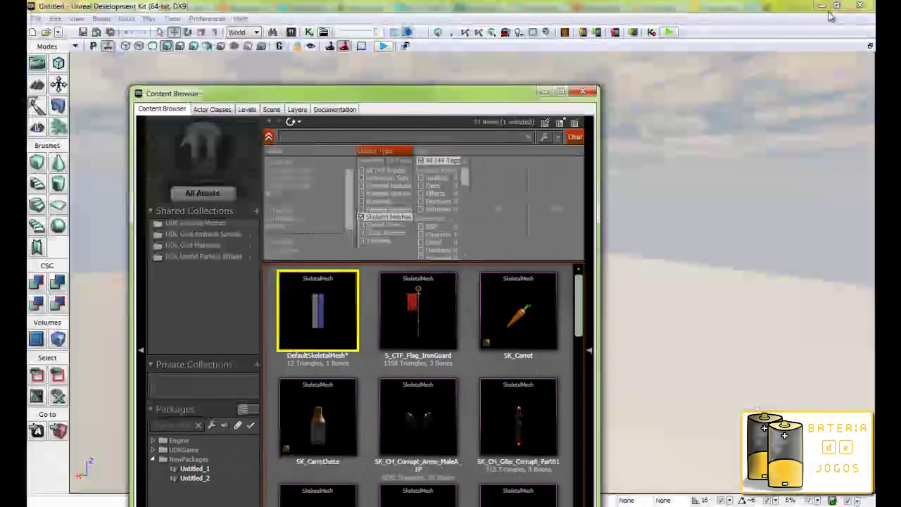
drag(414, 108, 228, 52)
drag(141, 266, 570, 351)
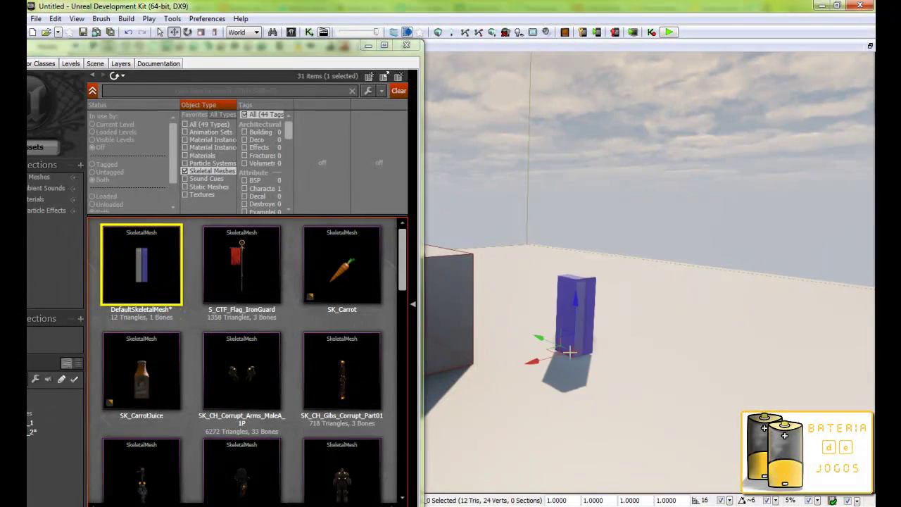
Open the placed skeletal mesh actor's properties and set its Collision Type to COLLIDE_BlockWeapons
double_click(568, 312)
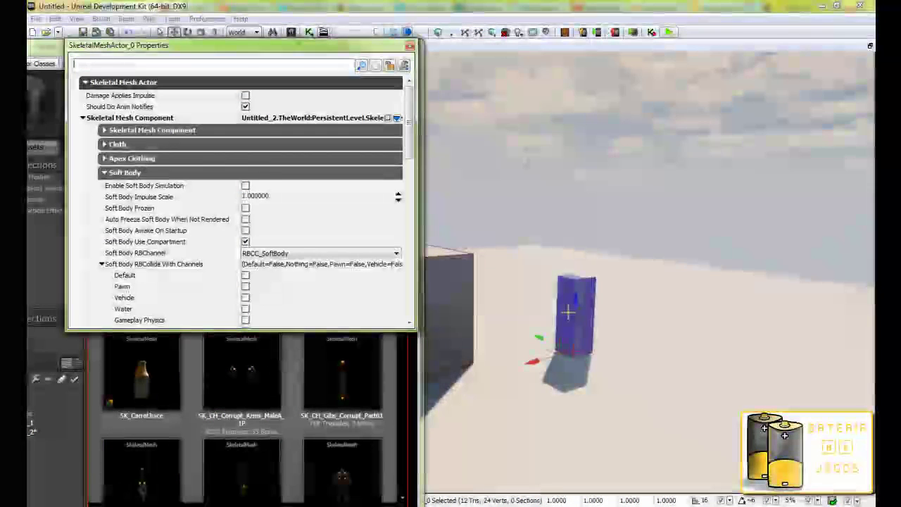
click(83, 118)
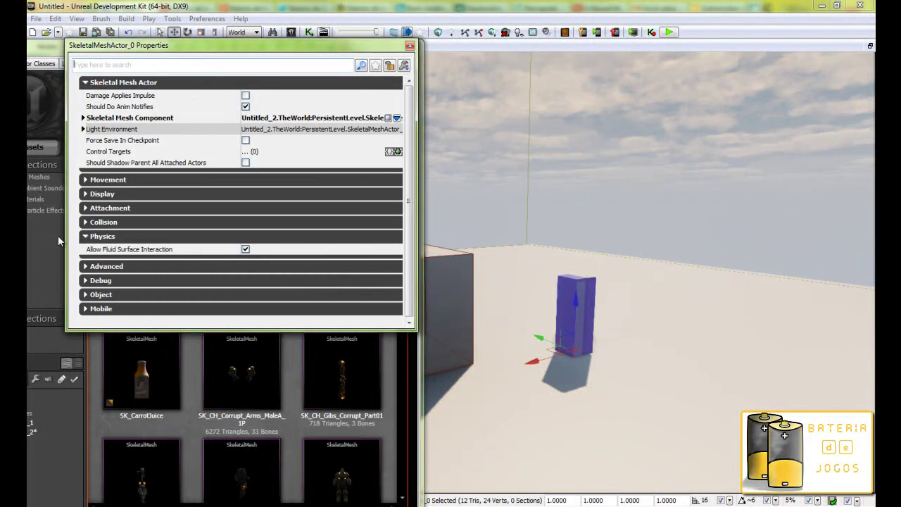
click(84, 223)
click(323, 258)
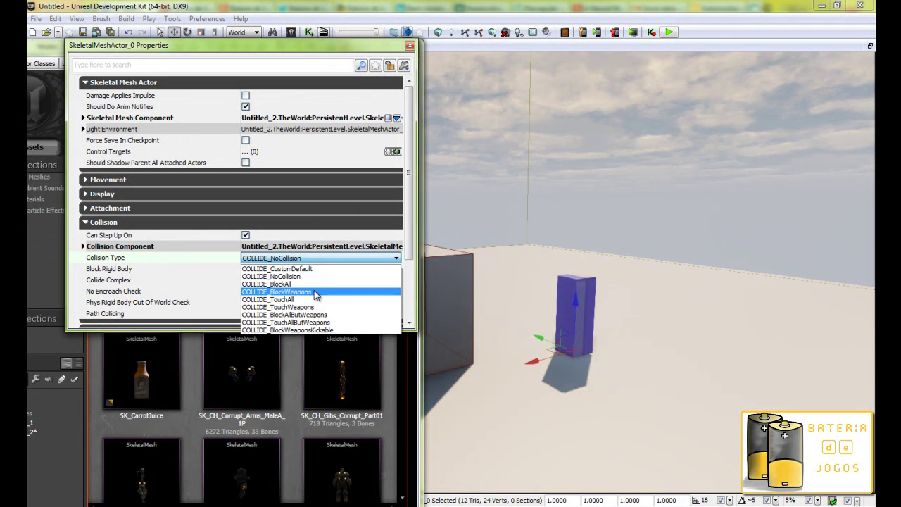
click(316, 292)
click(294, 260)
click(294, 259)
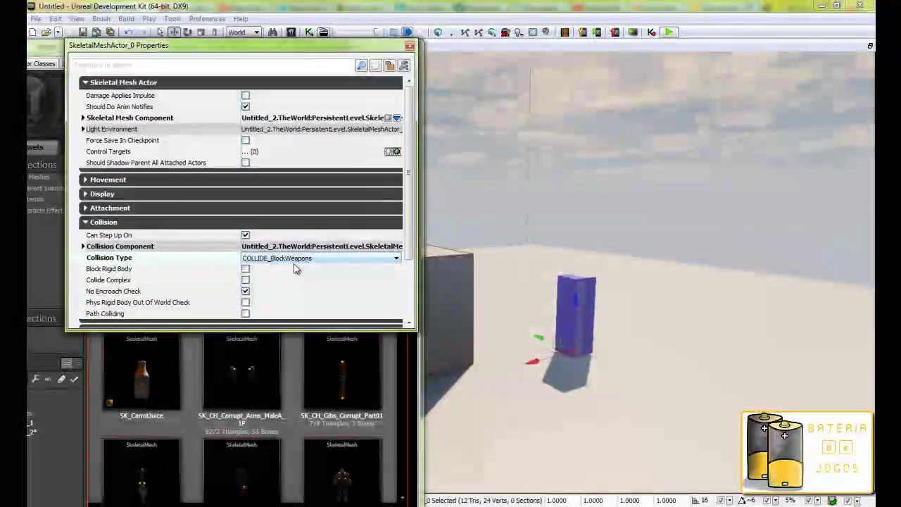
click(84, 222)
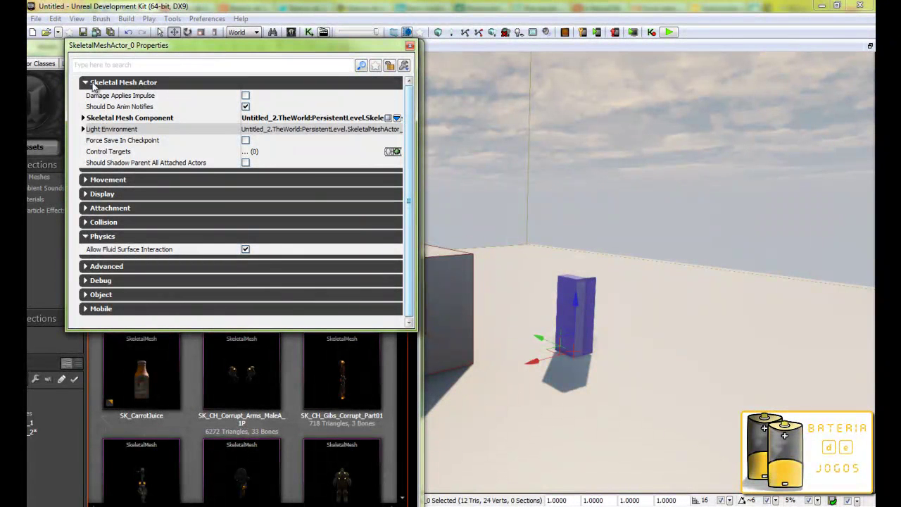
Enable Soft Body Simulation and Soft Body Awake On Startup for the actor, and lift the mesh above the floor
click(82, 118)
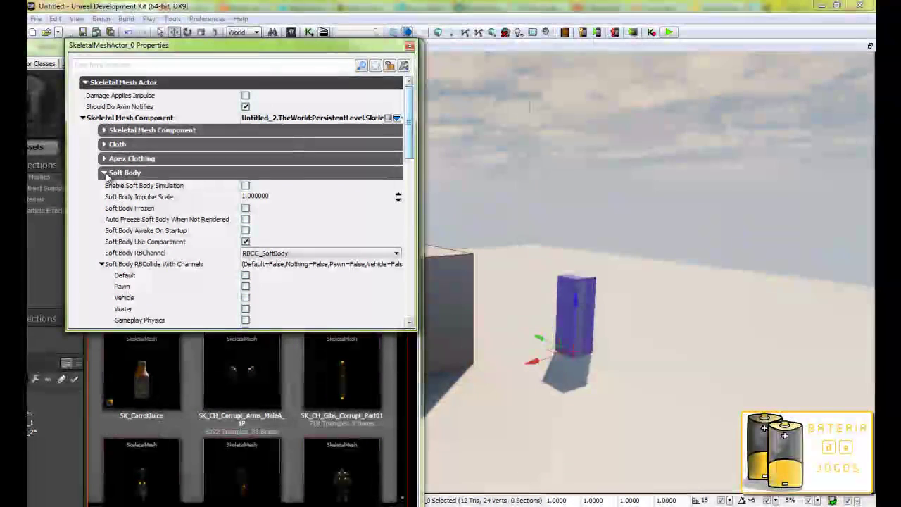
click(245, 185)
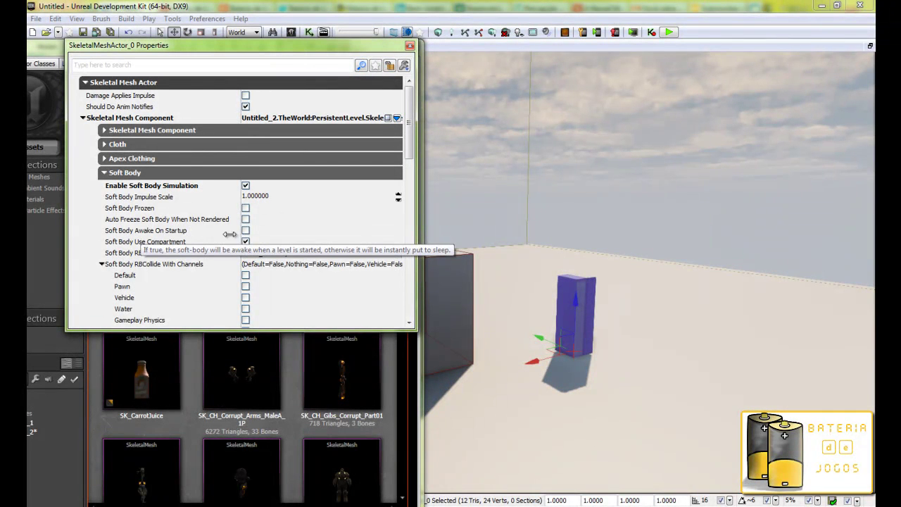
click(245, 230)
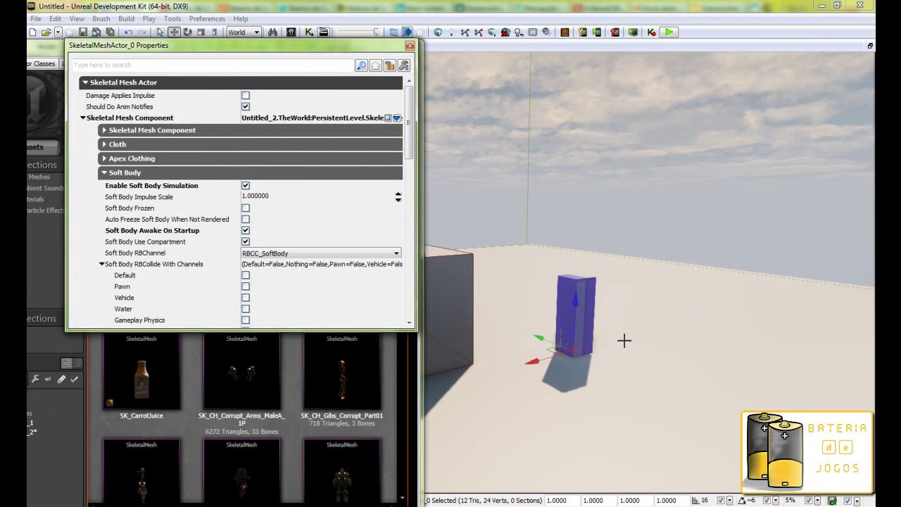
drag(571, 323, 570, 272)
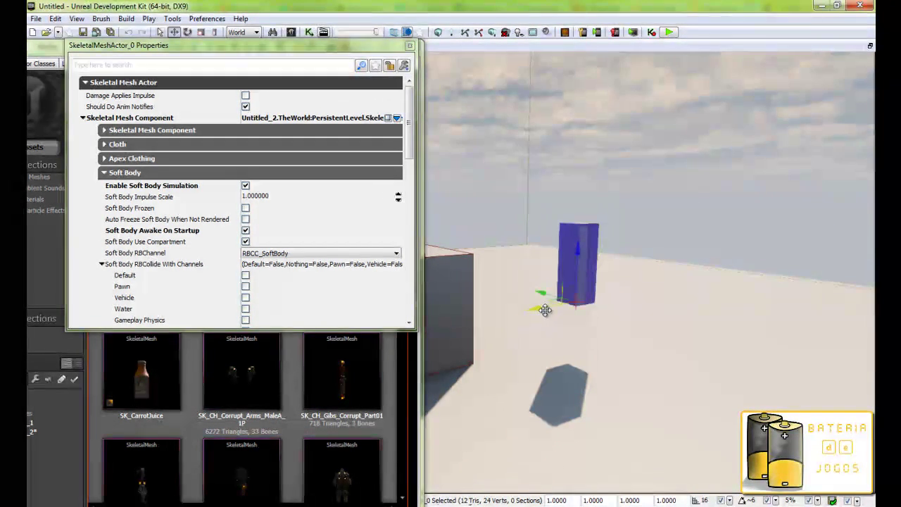
drag(542, 312, 569, 300)
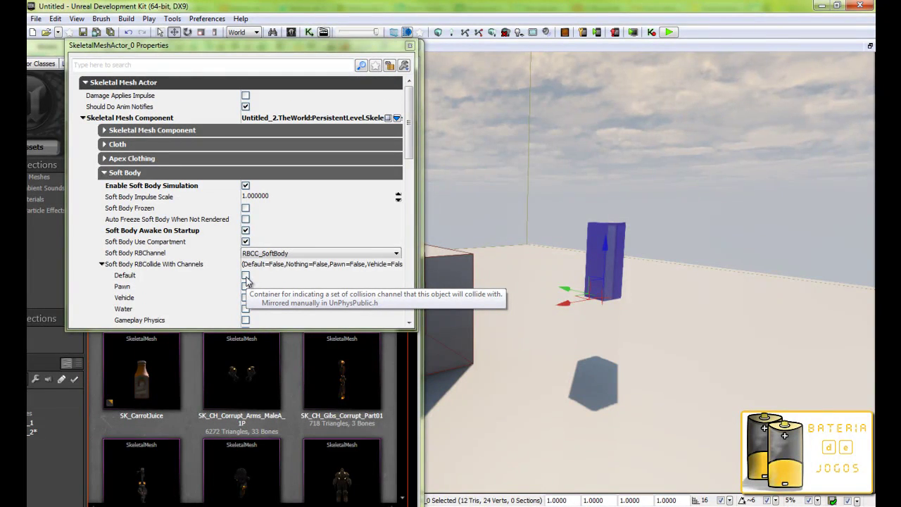
Let the soft body collide with the Default and Gameplay Physics channels, then close the actor's properties
click(246, 276)
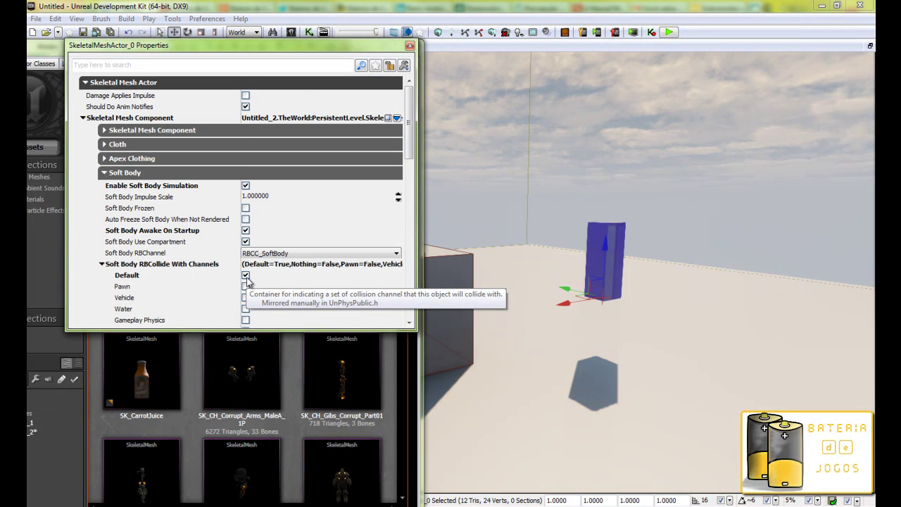
scroll(247, 282, down, 1)
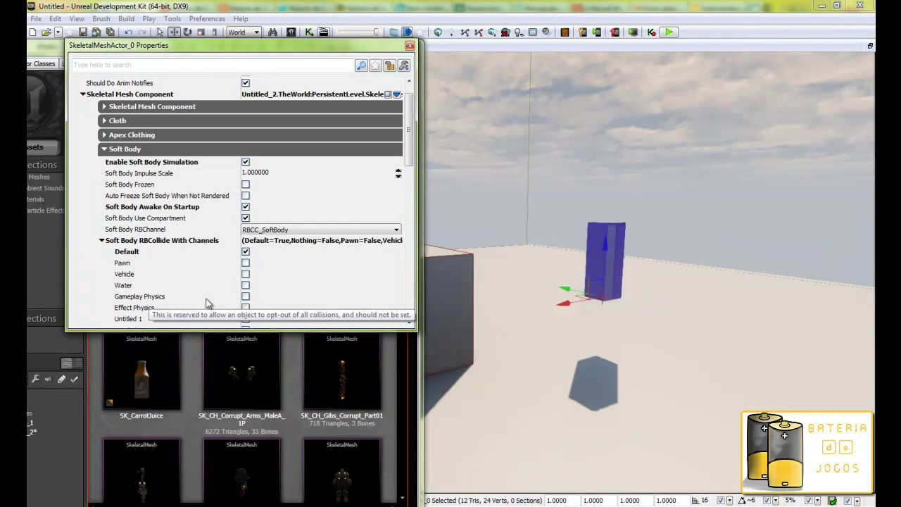
click(246, 297)
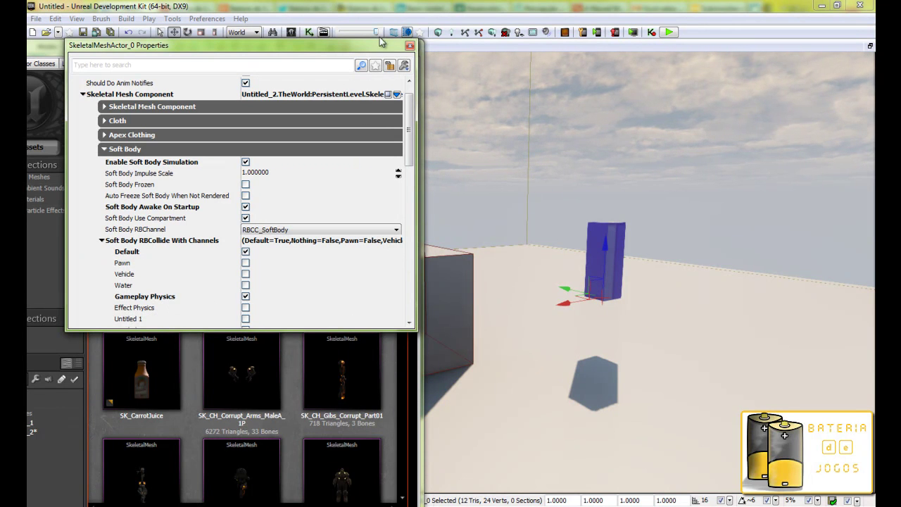
click(410, 45)
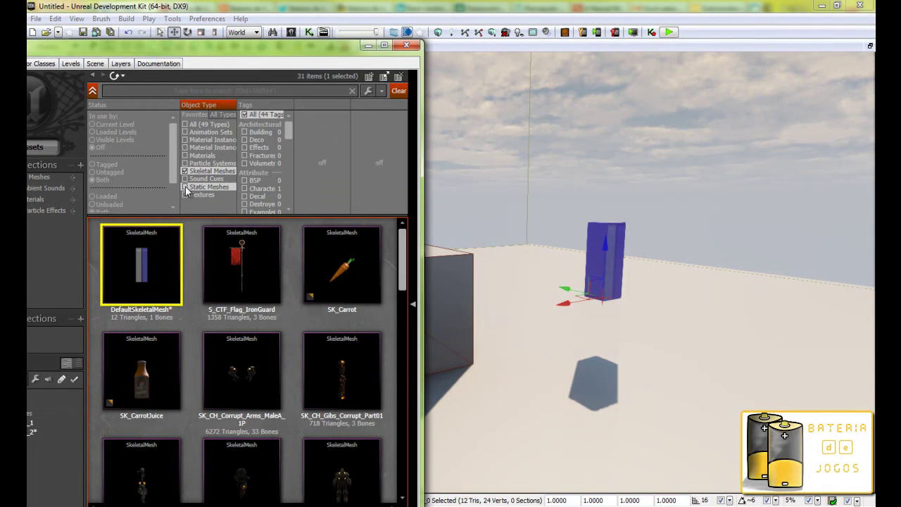
Filter the Content Browser to static meshes and add EngineMeshes.Cube to the floor as a RigidBody
click(186, 187)
click(328, 374)
right_click(523, 407)
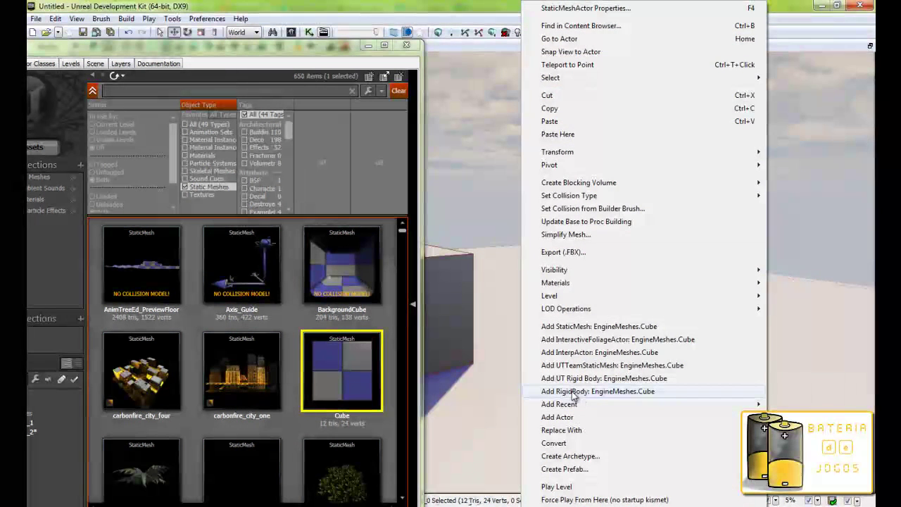
click(575, 391)
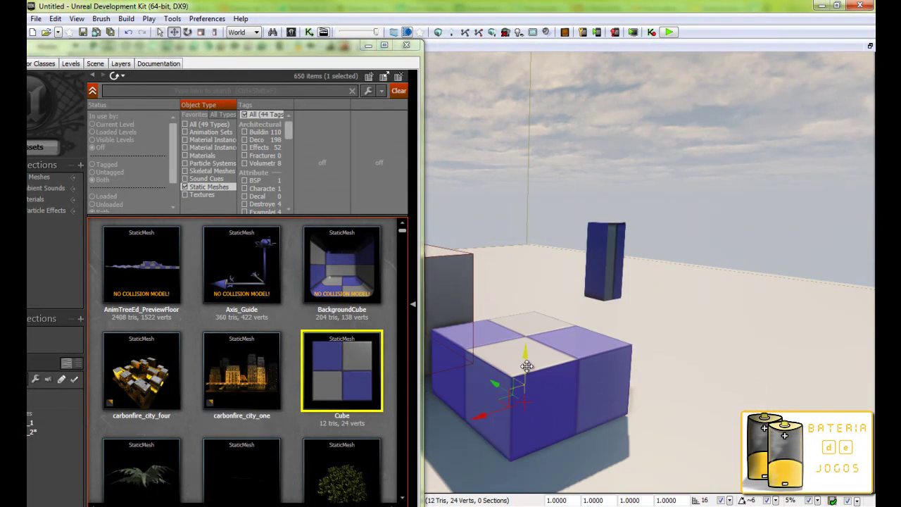
Scale the rigid-body cube uniformly to 0.2774, raise it slightly off the floor near the soft body and close the Content Browser
key(space)
key(space)
drag(471, 420, 619, 392)
key(space)
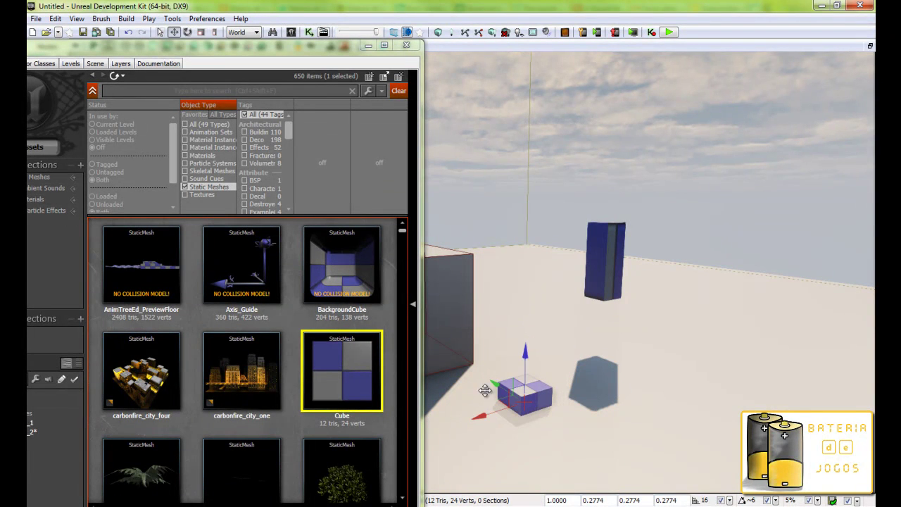
drag(524, 360, 521, 341)
drag(577, 366, 721, 365)
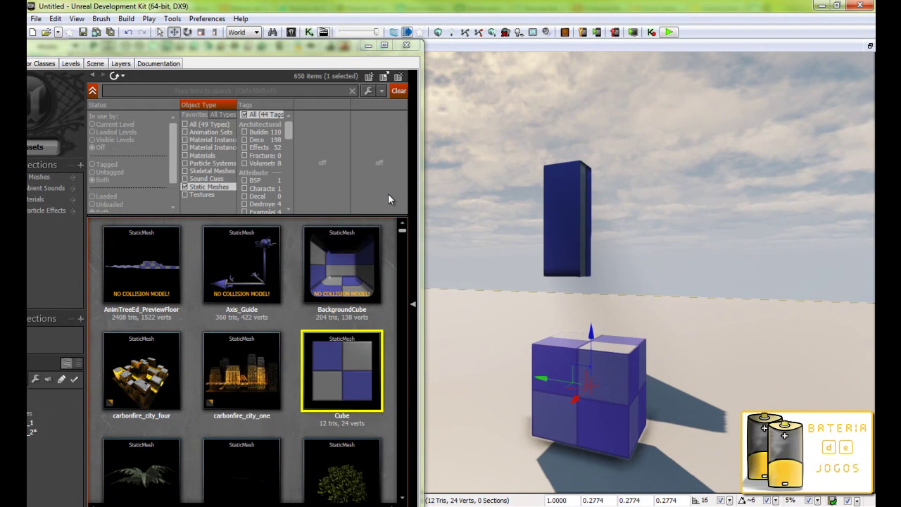
click(407, 45)
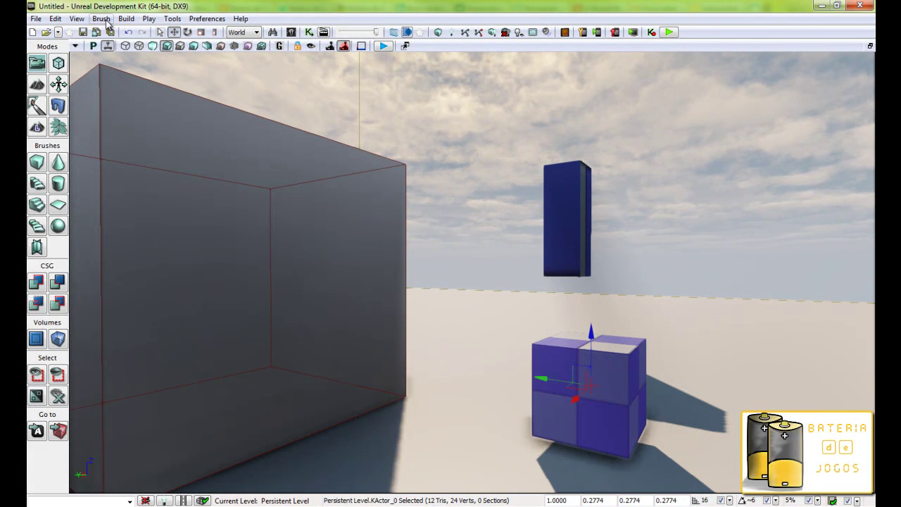
Set the Default Game Type in the World Properties to utgame
click(77, 19)
click(111, 76)
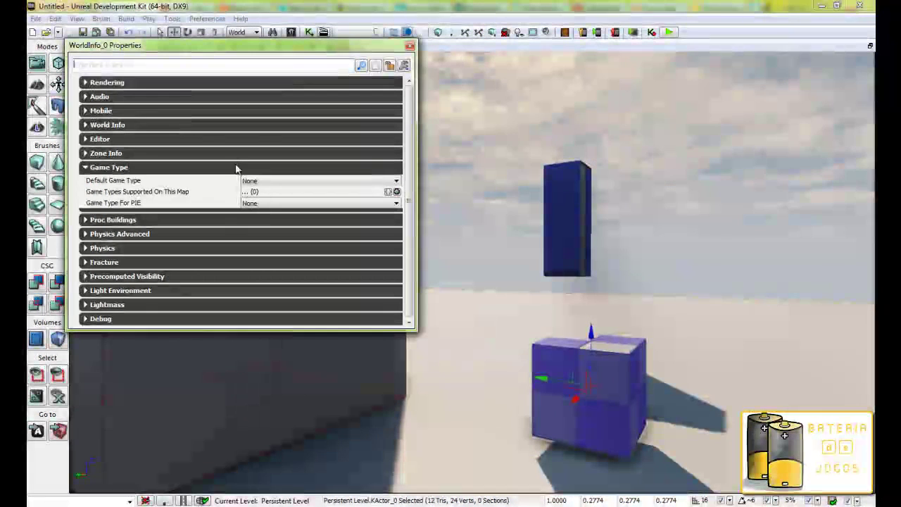
click(318, 181)
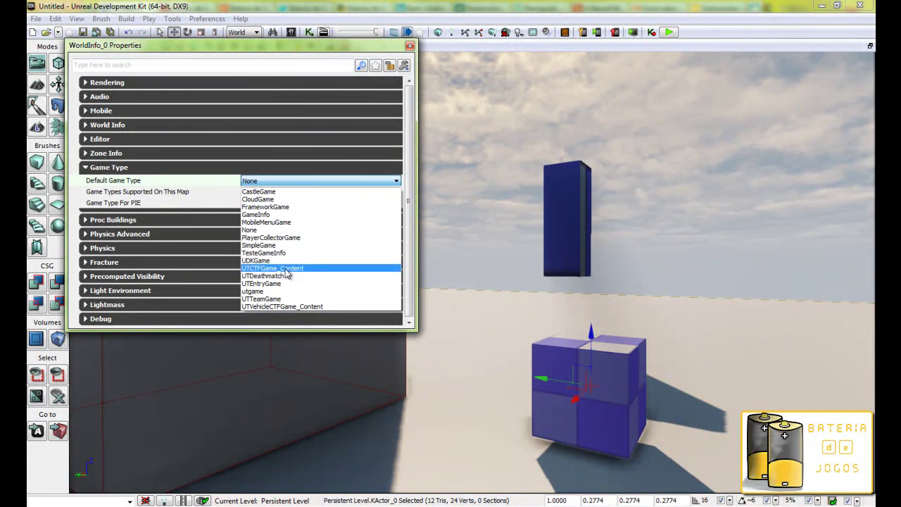
click(274, 290)
click(409, 44)
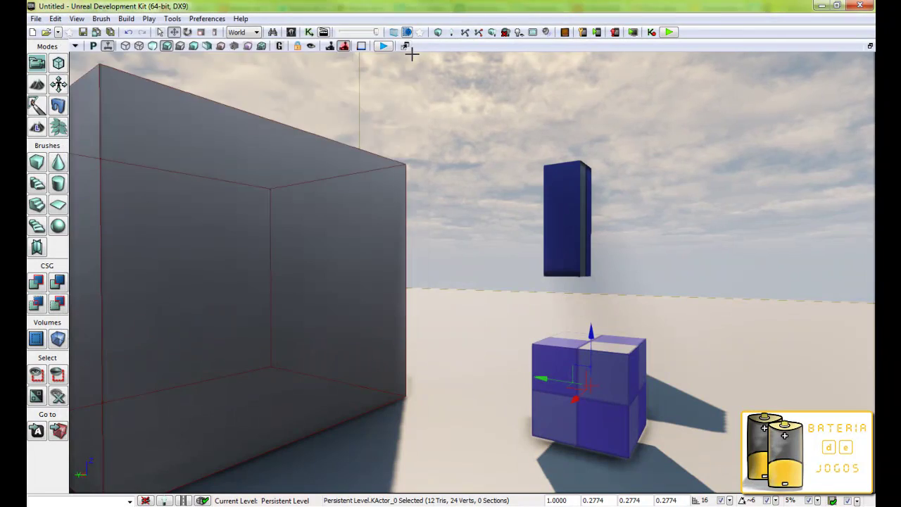
Play the level in the viewport and move the cube onto the soft body, examining how the two collide and deform
click(382, 46)
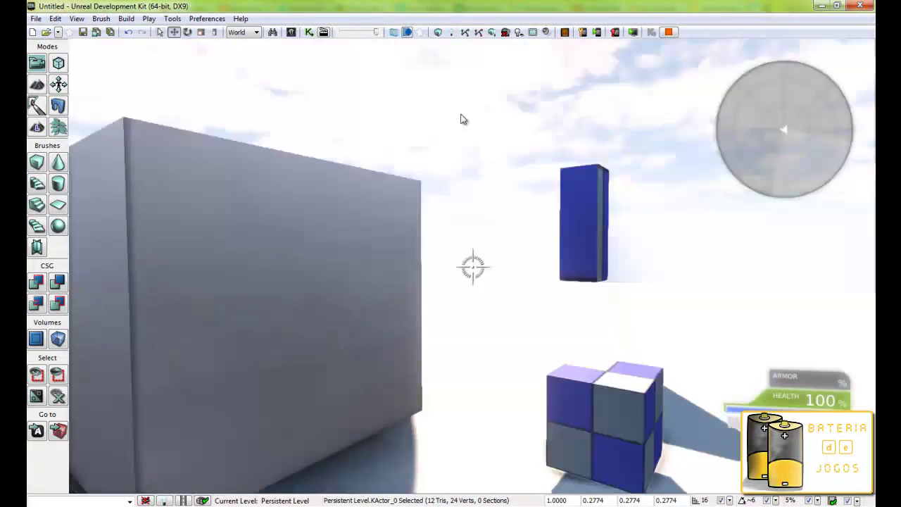
key(w)
key(d)
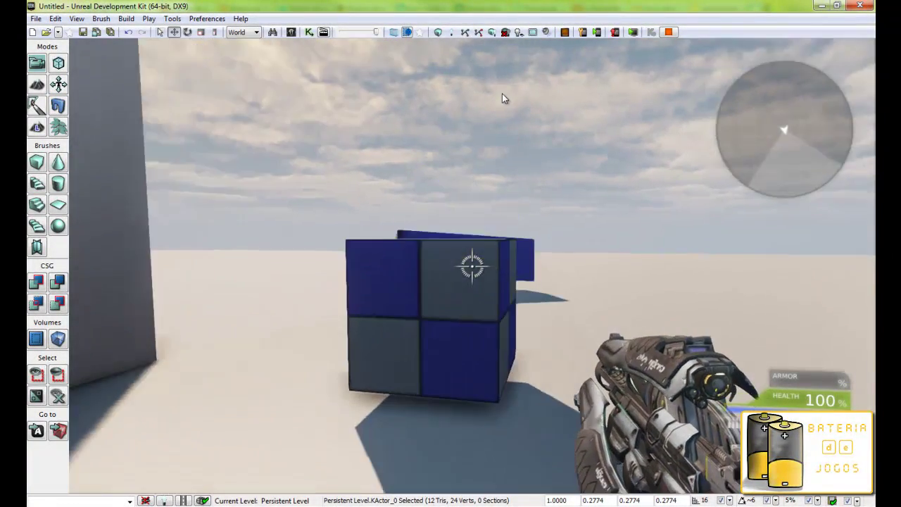
key(w)
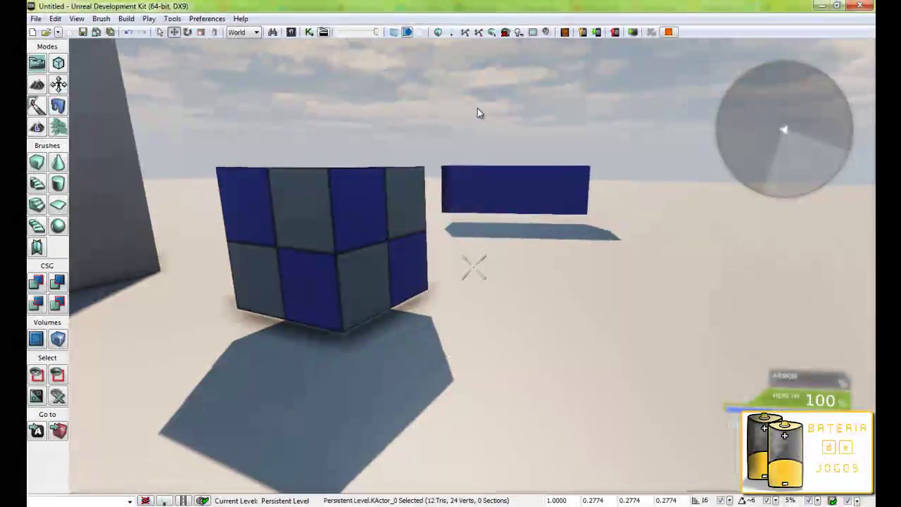
key(a)
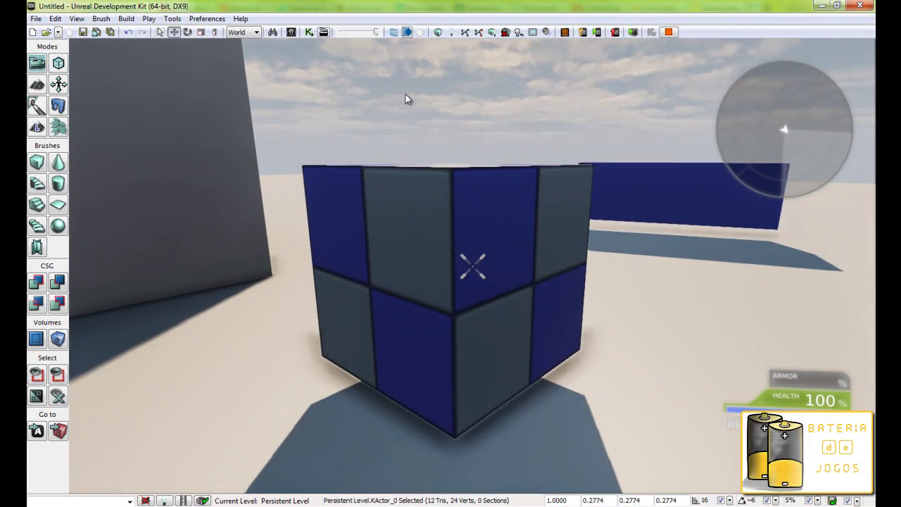
key(s)
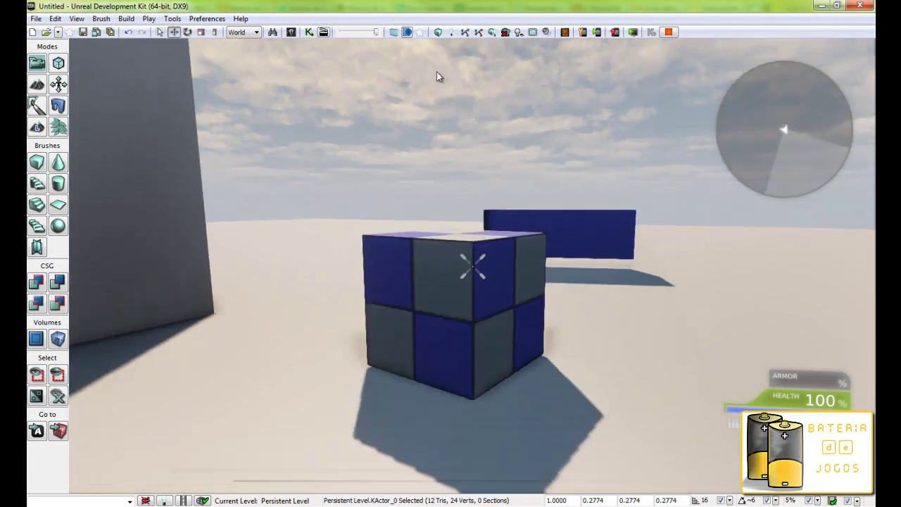
key(d)
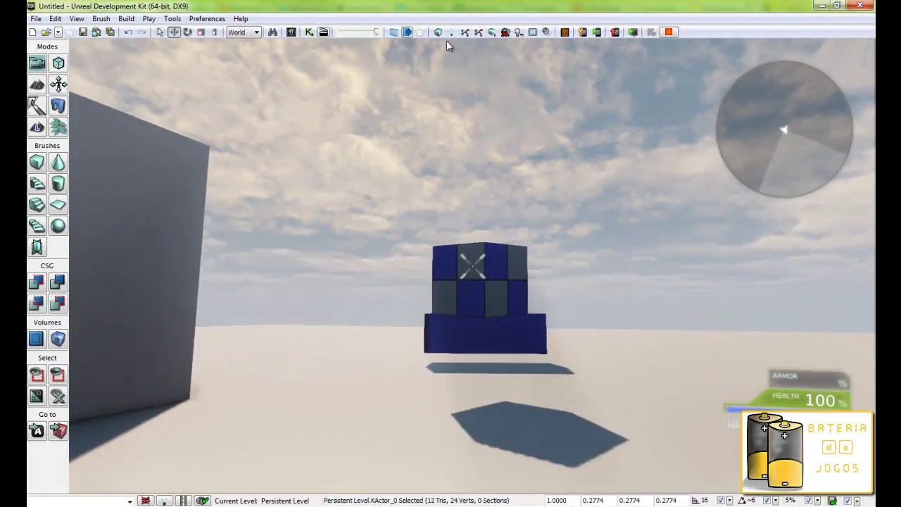
key(w)
key(w)
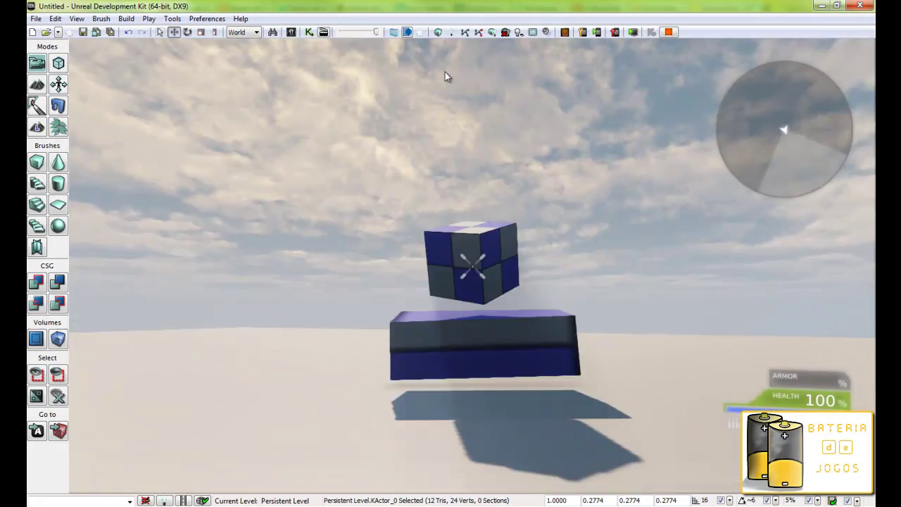
right_drag(445, 72, 746, 220)
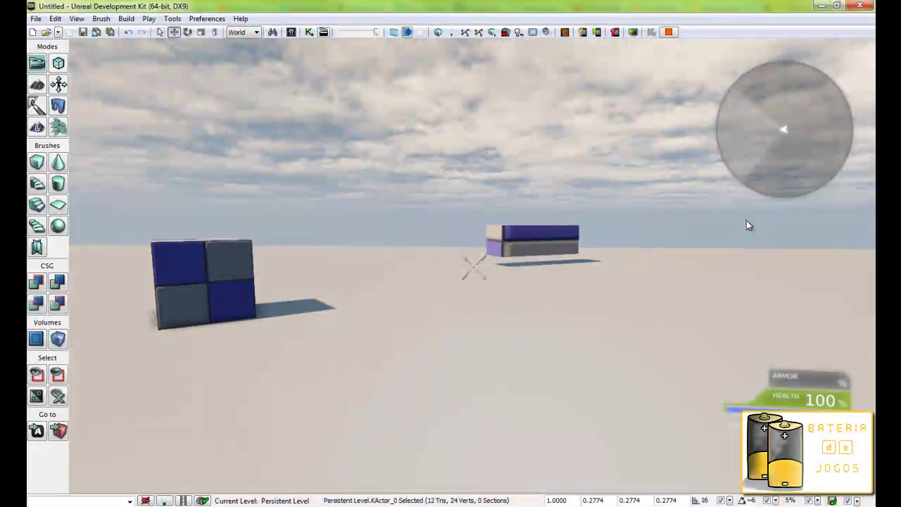